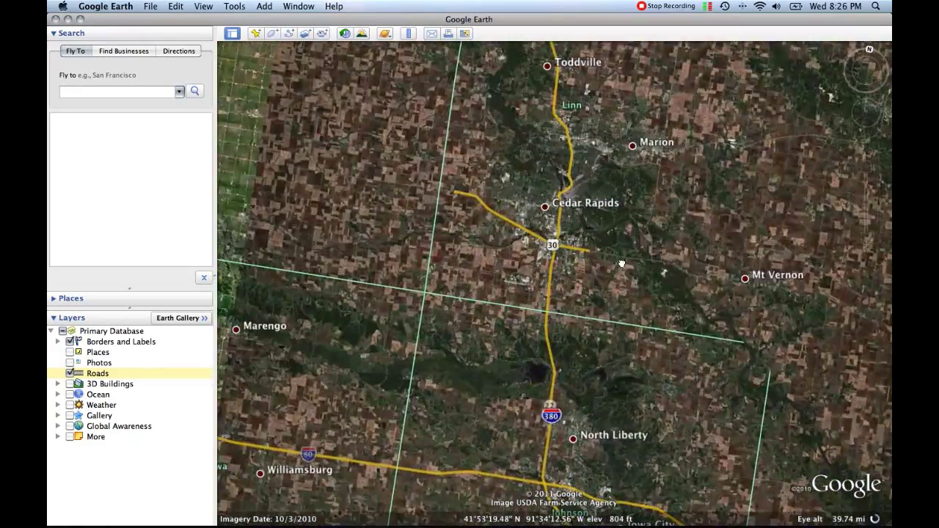
- Look over the map from the Cedar Rapids and Iowa City area out to the whole of North America, oriented north up
{"action": "left_click_drag", "start_coordinate": [621, 262], "coordinate": [592, 108]}
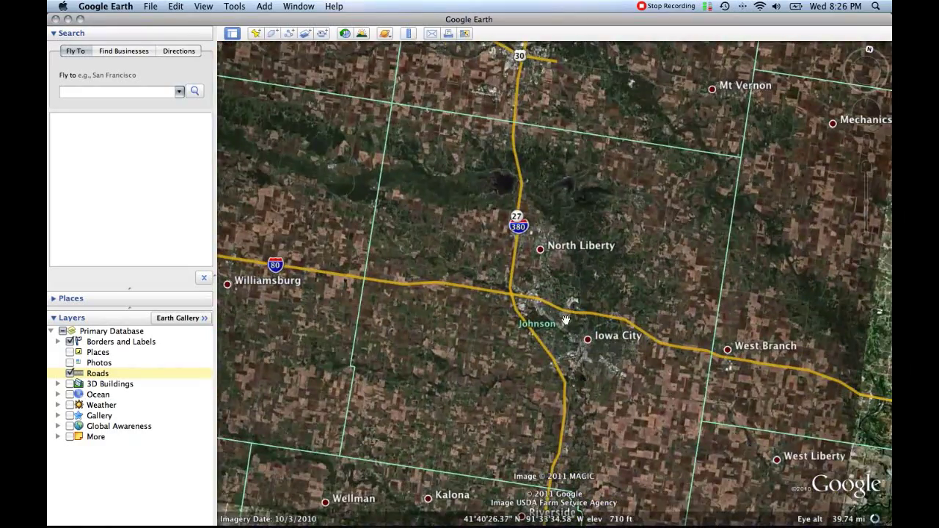
{"action": "scroll", "coordinate": [586, 266], "scroll_direction": "down", "scroll_amount": 3}
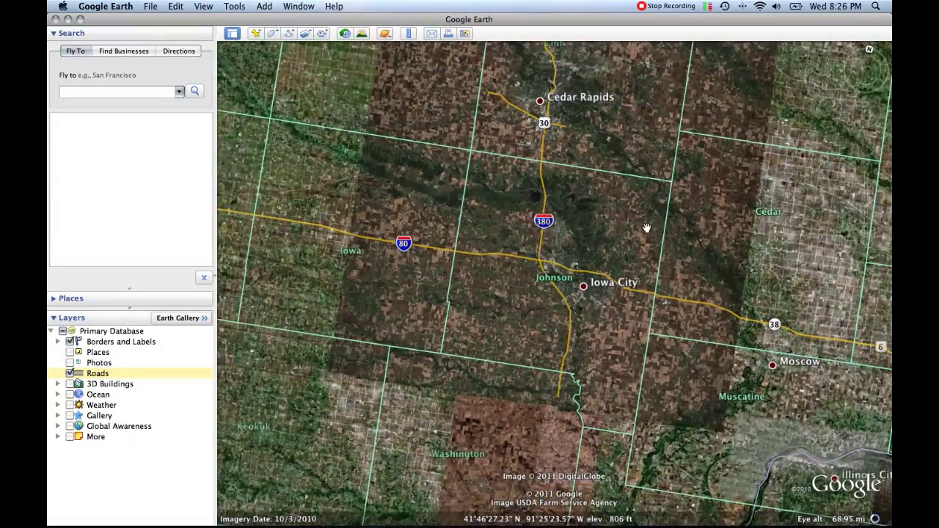
{"action": "scroll", "coordinate": [647, 228], "scroll_direction": "down", "scroll_amount": 3}
{"action": "scroll", "coordinate": [627, 259], "scroll_direction": "down", "scroll_amount": 3}
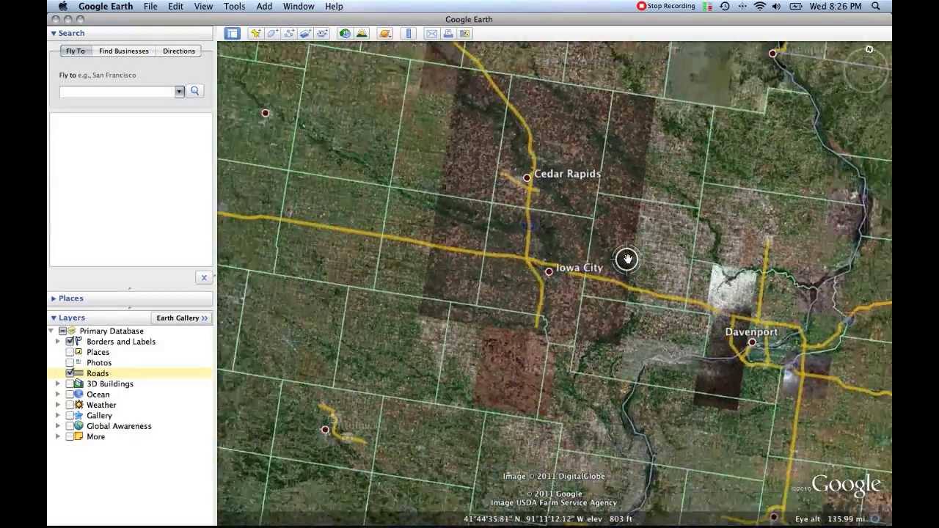
{"action": "scroll", "coordinate": [627, 259], "scroll_direction": "down", "scroll_amount": 5}
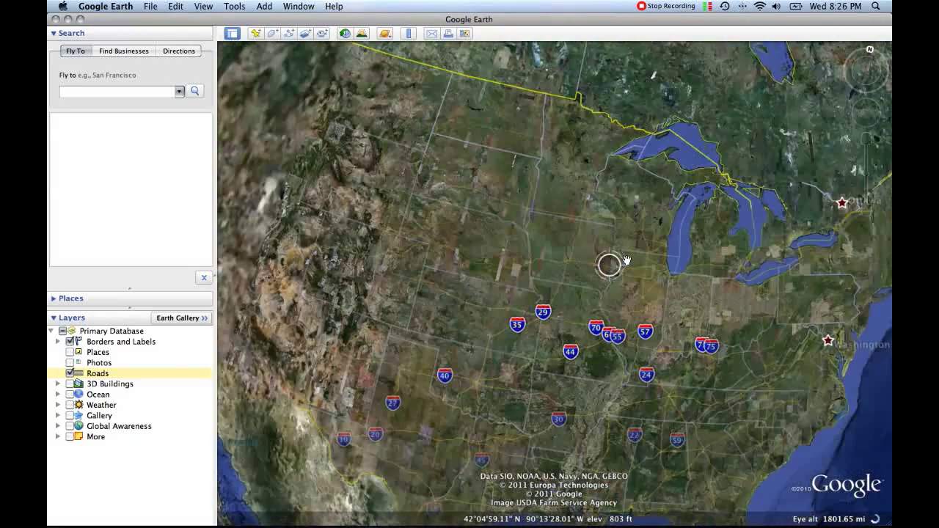
{"action": "scroll", "coordinate": [623, 262], "scroll_direction": "down", "scroll_amount": 3}
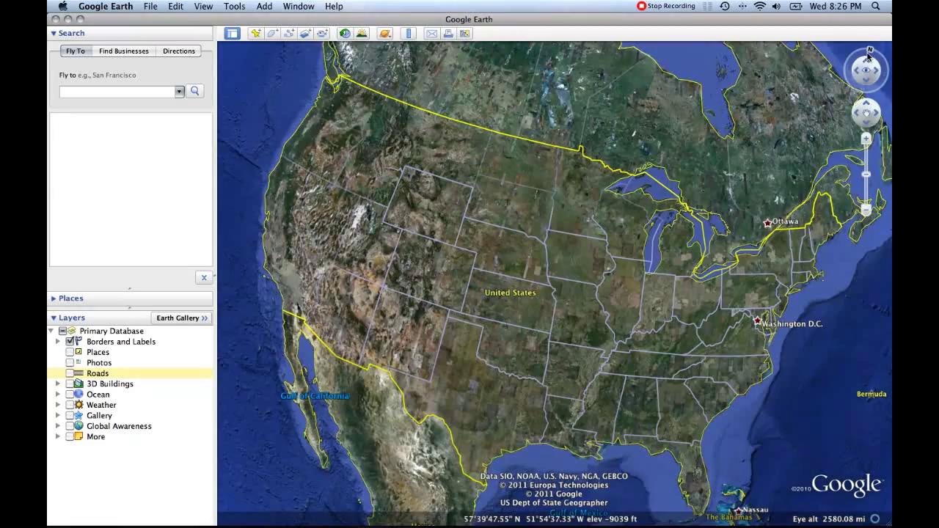
{"action": "left_click_drag", "start_coordinate": [853, 80], "coordinate": [640, 228]}
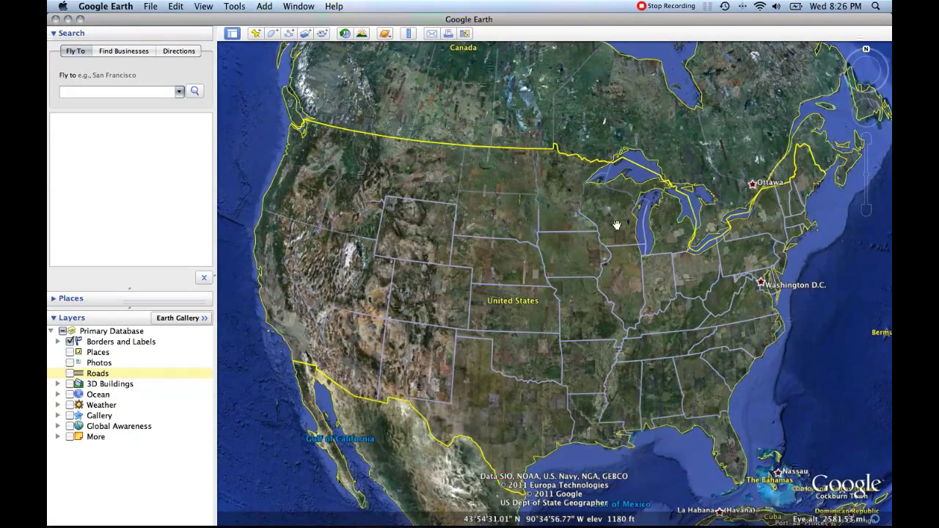
{"action": "left_click_drag", "start_coordinate": [666, 228], "coordinate": [606, 204]}
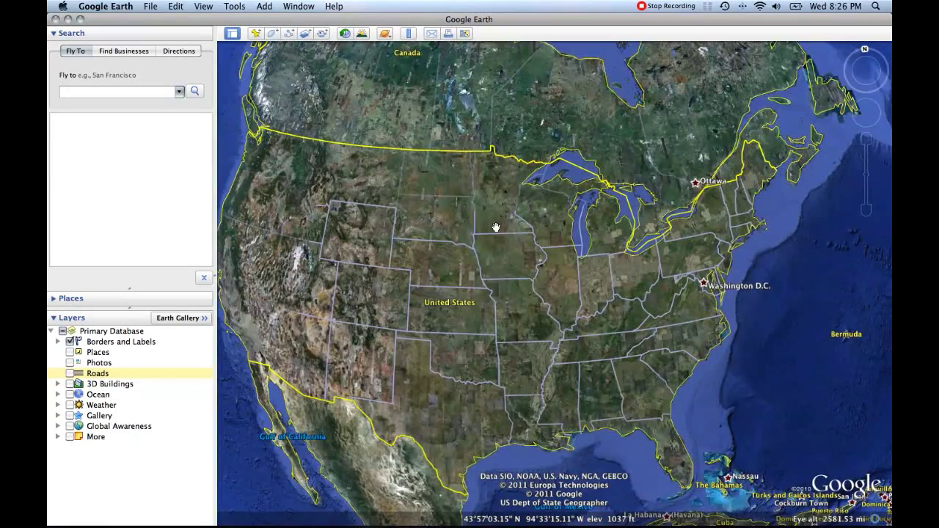
{"action": "scroll", "coordinate": [496, 228], "scroll_direction": "down", "scroll_amount": 5}
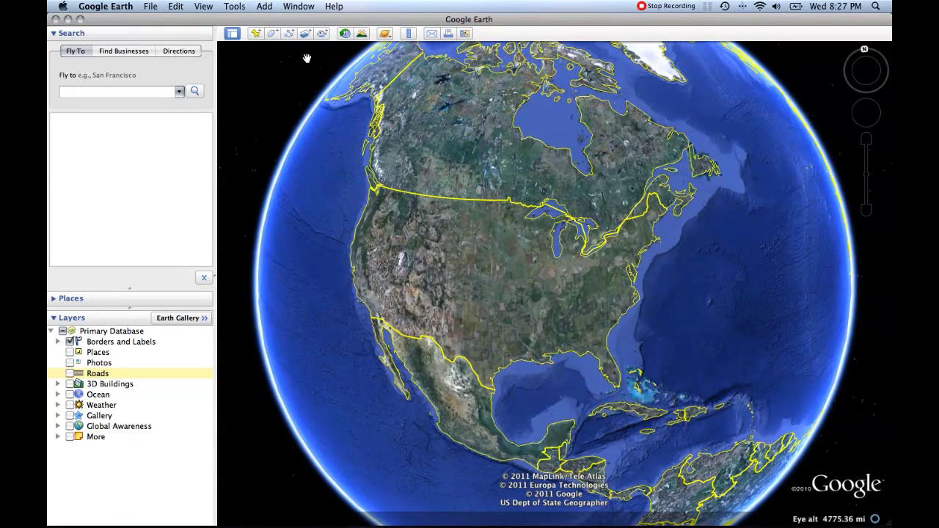
- Add a new placemark and move it roughly into northern Iowa
{"action": "left_click", "coordinate": [256, 36]}
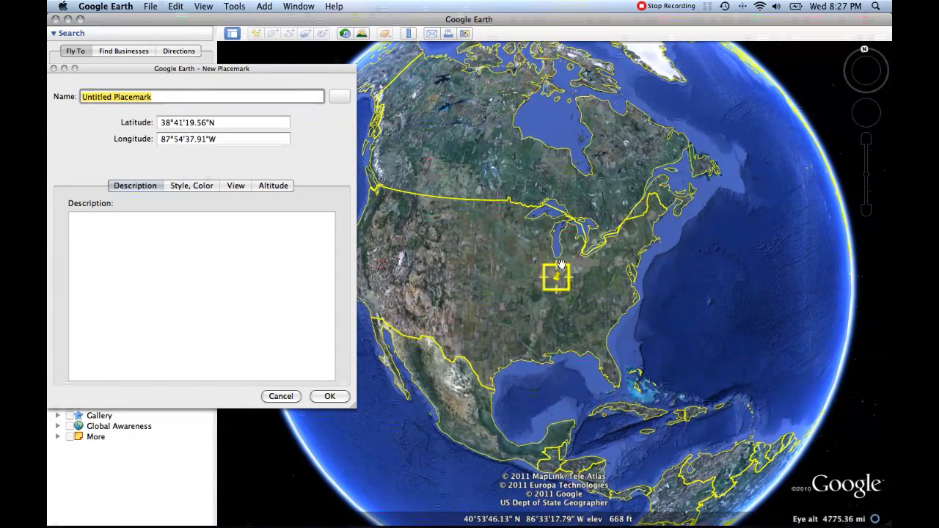
{"action": "left_click_drag", "start_coordinate": [560, 264], "coordinate": [501, 251]}
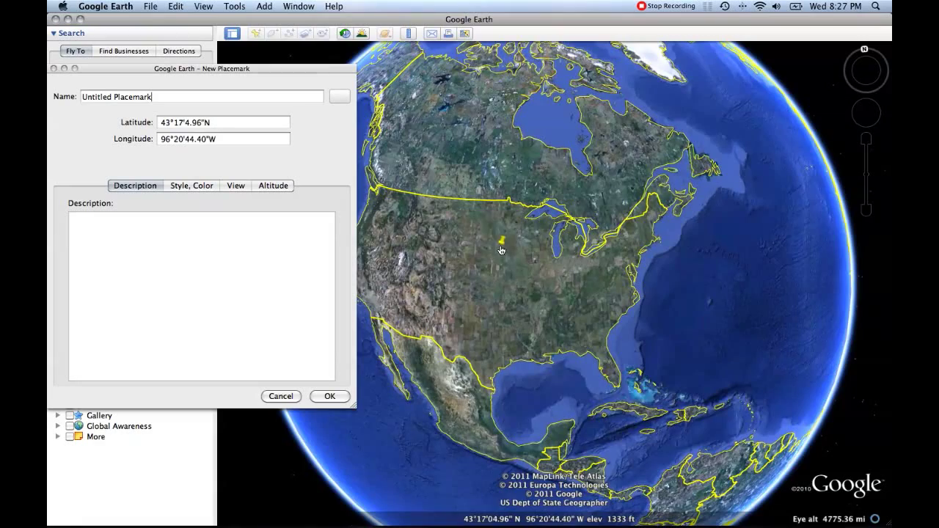
{"action": "scroll", "coordinate": [503, 248], "scroll_direction": "down", "scroll_amount": 5}
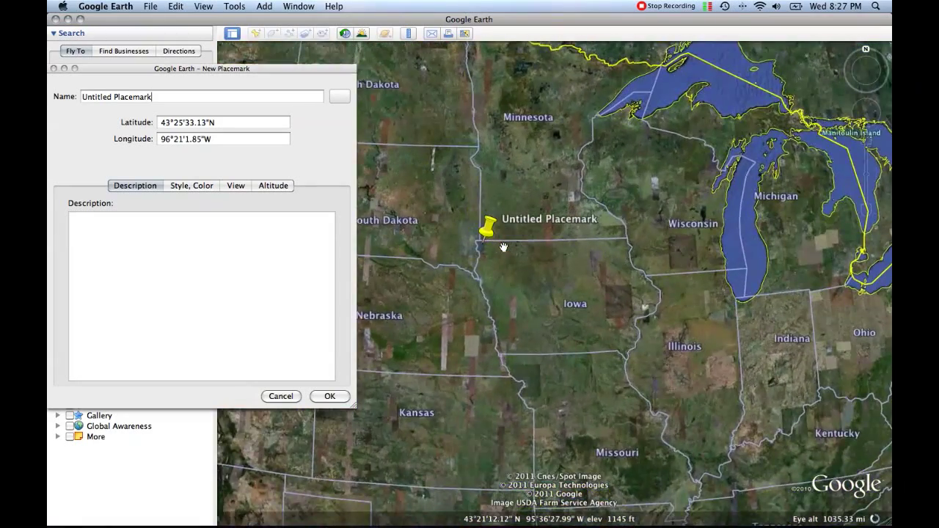
{"action": "scroll", "coordinate": [503, 248], "scroll_direction": "down", "scroll_amount": 4}
{"action": "left_click_drag", "start_coordinate": [421, 234], "coordinate": [630, 263]}
{"action": "scroll", "coordinate": [561, 241], "scroll_direction": "down", "scroll_amount": 1}
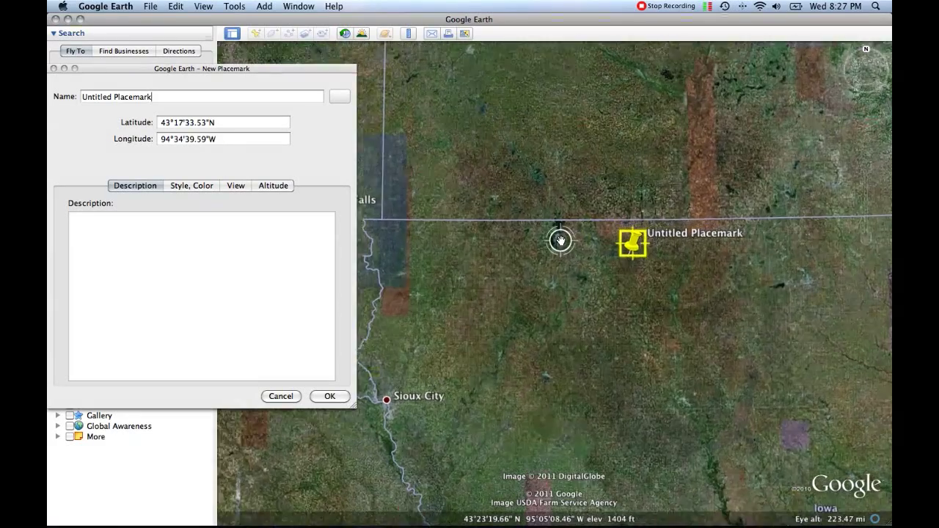
- Position the placemark on the lake beside Okoboji, at about 43°22'38.78"N, 95°9'13.50"W
{"action": "scroll", "coordinate": [560, 241], "scroll_direction": "down", "scroll_amount": 3}
{"action": "scroll", "coordinate": [560, 241], "scroll_direction": "down", "scroll_amount": 3}
{"action": "scroll", "coordinate": [815, 305], "scroll_direction": "up", "scroll_amount": 3}
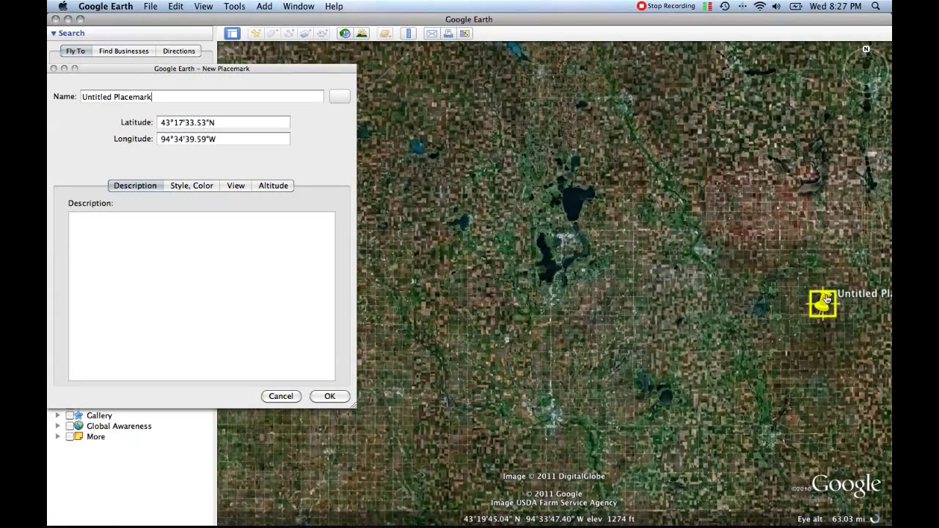
{"action": "left_click_drag", "start_coordinate": [826, 297], "coordinate": [551, 270]}
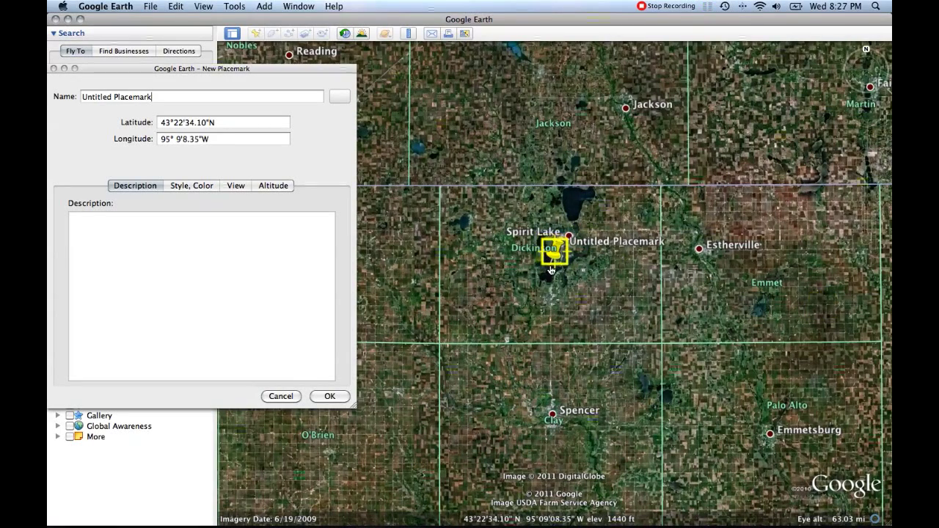
{"action": "double_click", "coordinate": [551, 269]}
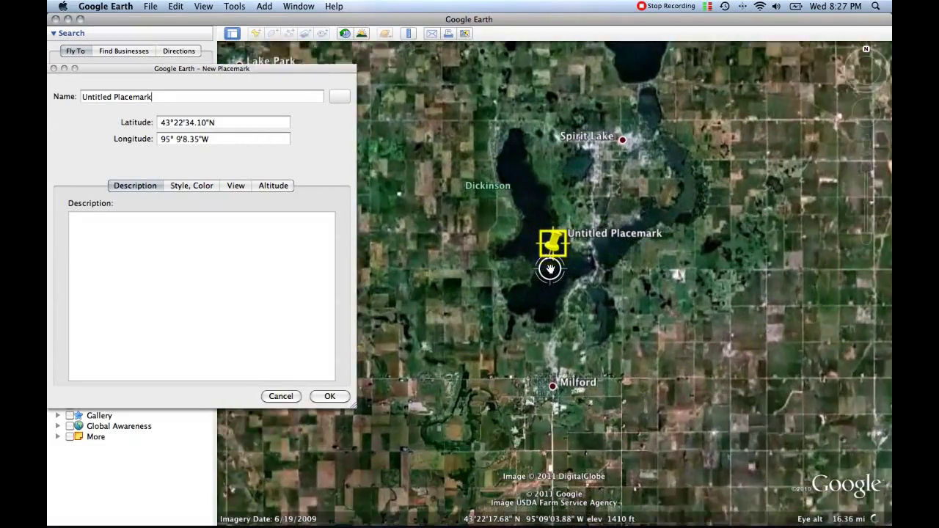
{"action": "mouse_move", "coordinate": [554, 248]}
{"action": "left_mouse_down"}
{"action": "mouse_move", "coordinate": [550, 235]}
{"action": "mouse_move", "coordinate": [536, 241]}
{"action": "mouse_move", "coordinate": [544, 250]}
{"action": "left_mouse_up"}
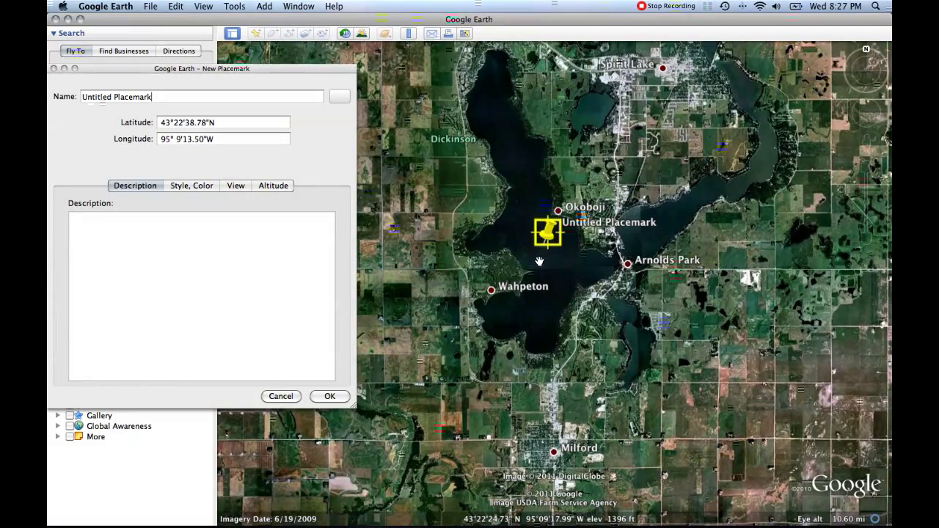
- Examine where the new placemark sits within Iowa, the United States and the whole globe
{"action": "scroll", "coordinate": [543, 247], "scroll_direction": "down", "scroll_amount": 10}
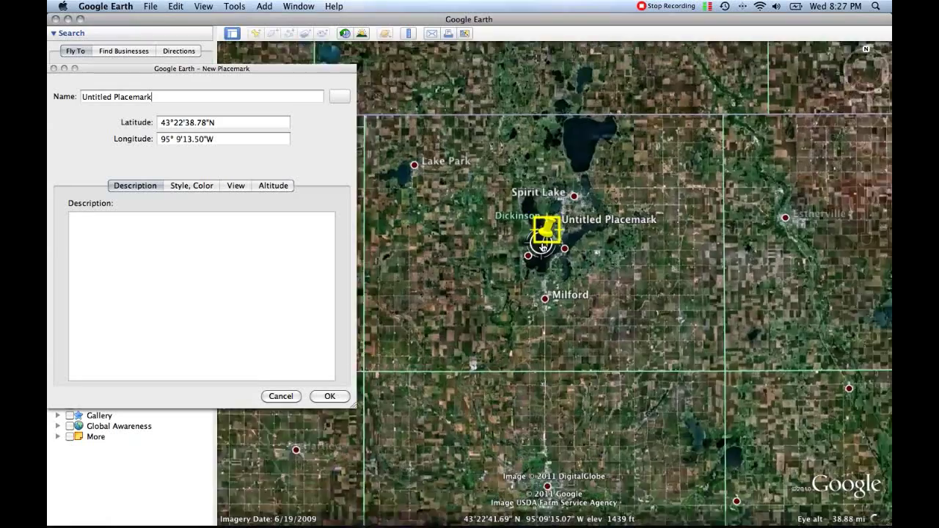
{"action": "scroll", "coordinate": [543, 248], "scroll_direction": "down", "scroll_amount": 10}
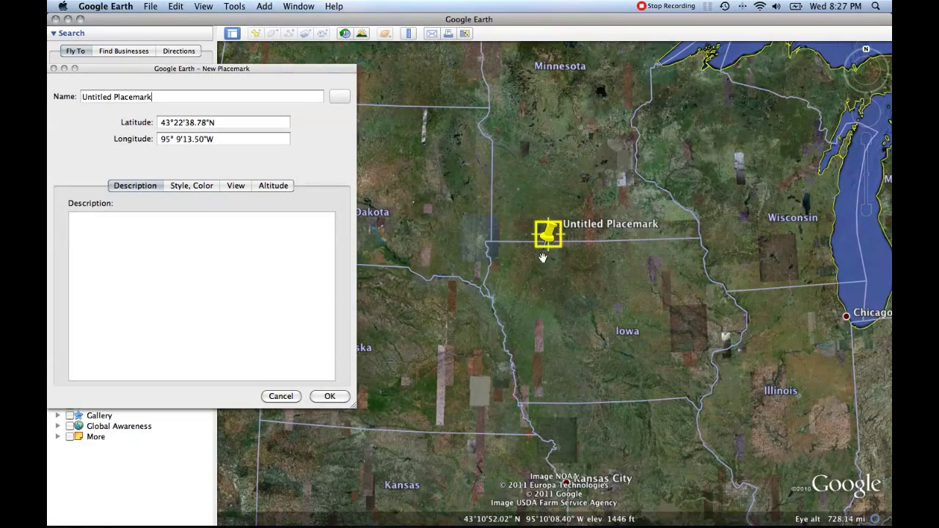
{"action": "scroll", "coordinate": [561, 273], "scroll_direction": "down", "scroll_amount": 10}
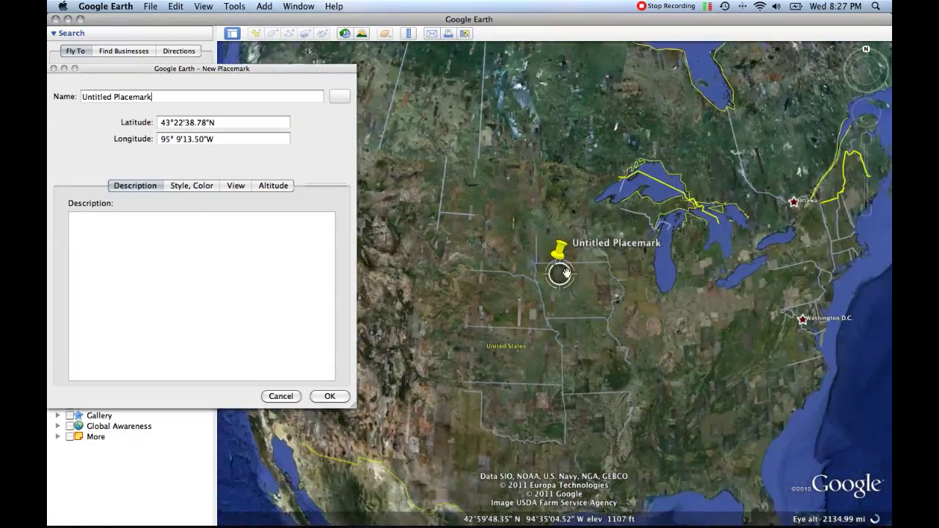
{"action": "scroll", "coordinate": [576, 280], "scroll_direction": "down", "scroll_amount": 5}
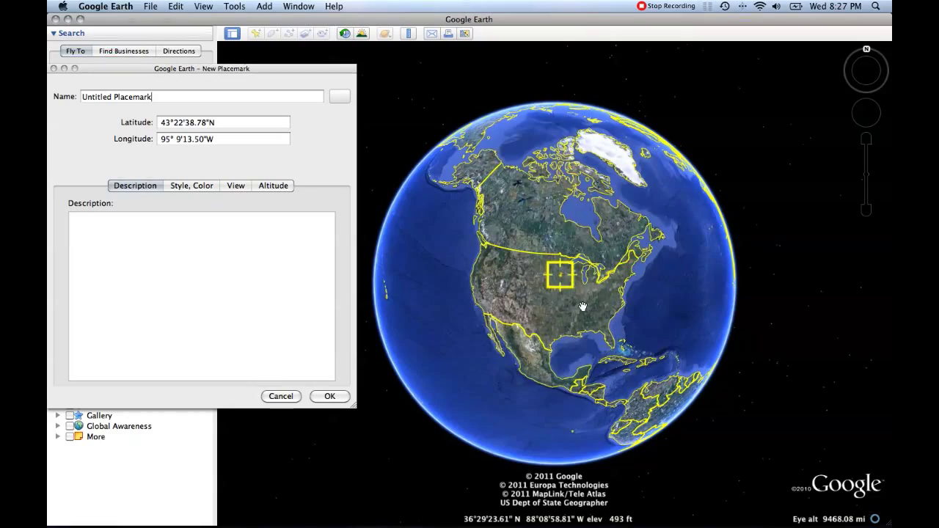
{"action": "scroll", "coordinate": [581, 305], "scroll_direction": "up", "scroll_amount": 5}
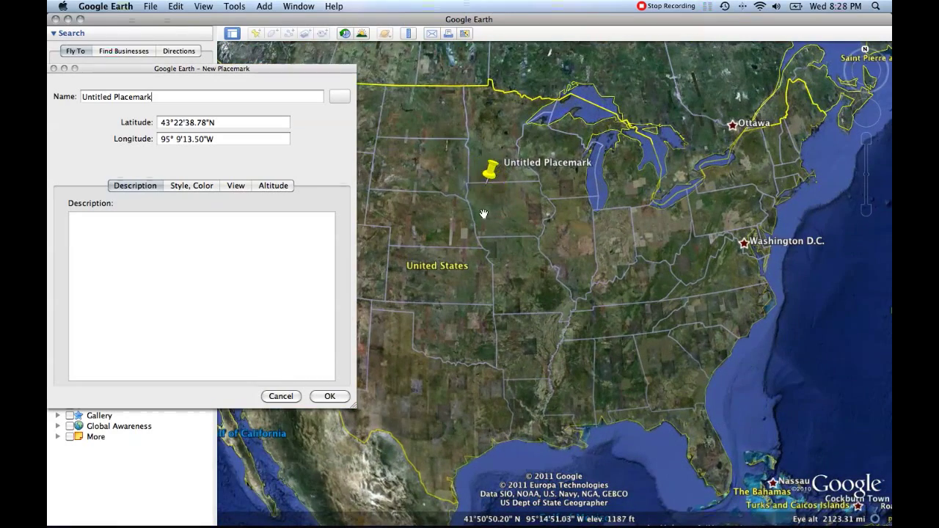
{"action": "scroll", "coordinate": [506, 218], "scroll_direction": "up", "scroll_amount": 1}
{"action": "left_click_drag", "start_coordinate": [507, 219], "coordinate": [557, 232]}
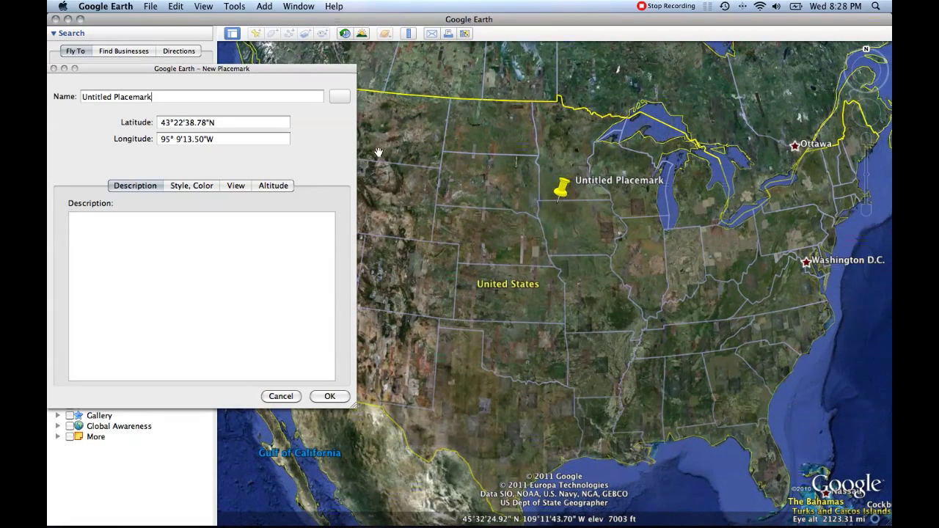
- Name the placemark "Lake Okoboji" and give it the sailboat icon
{"action": "left_click", "coordinate": [247, 113]}
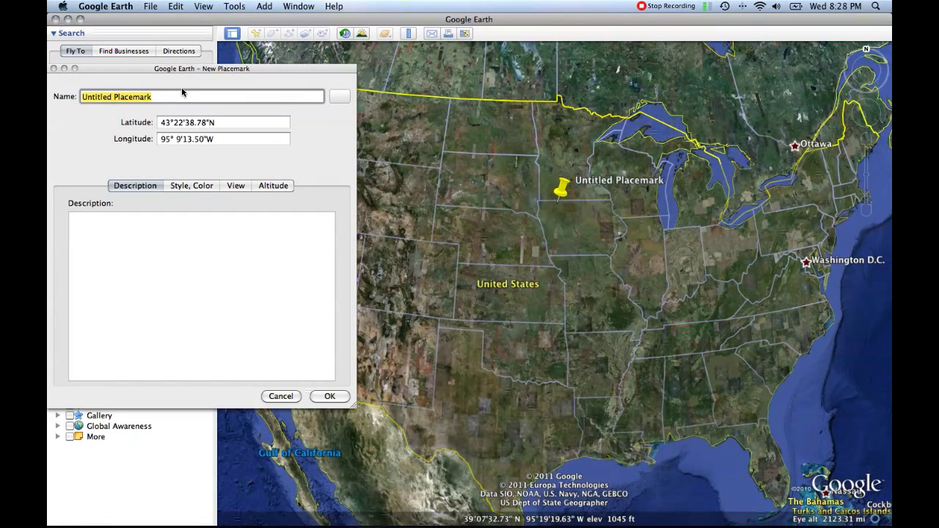
{"action": "type", "text": "Lake Okoboji"}
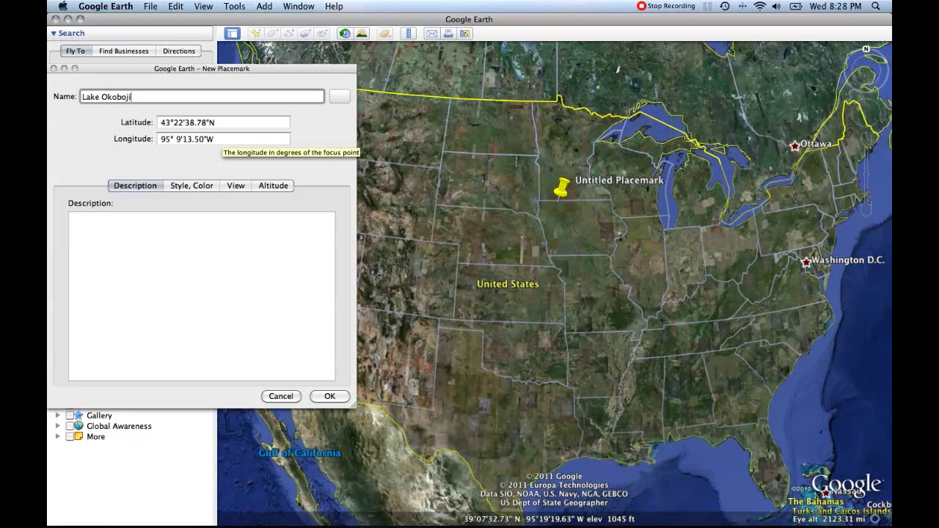
{"action": "left_click", "coordinate": [340, 98]}
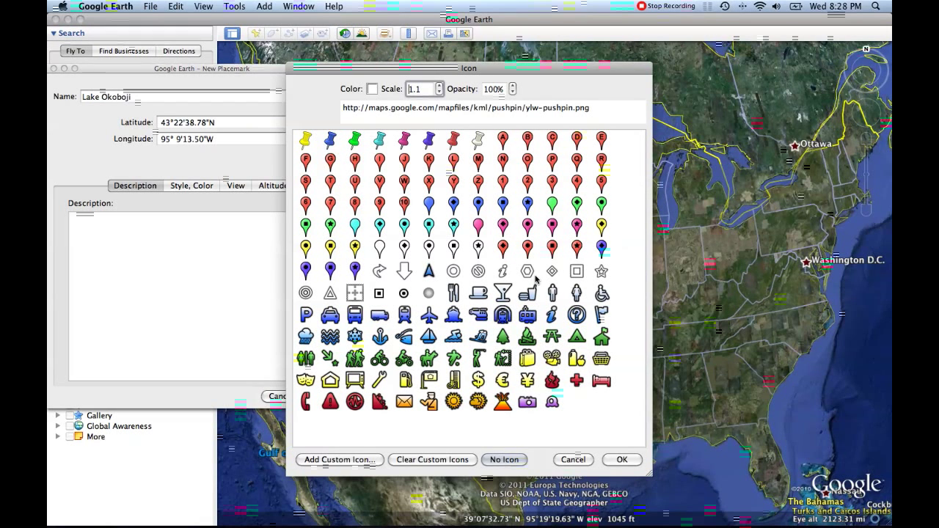
{"action": "left_click_drag", "start_coordinate": [484, 69], "coordinate": [600, 89]}
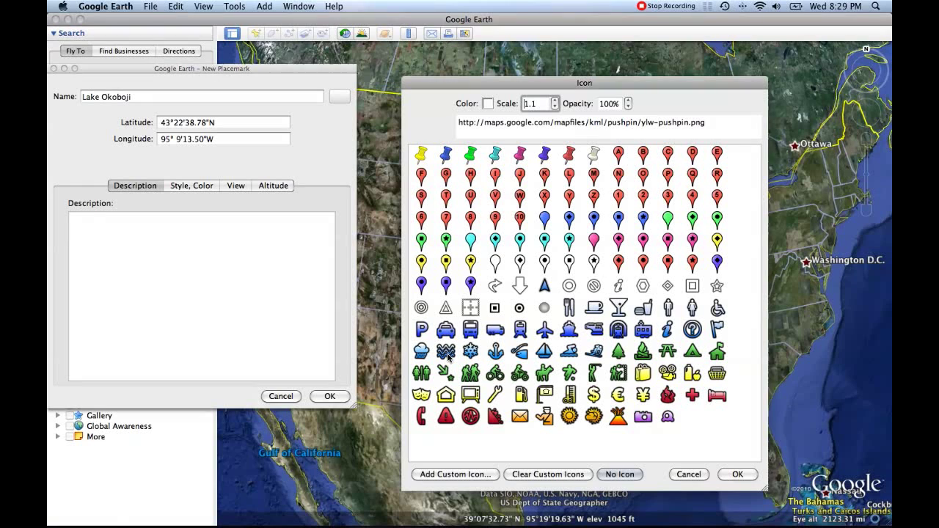
{"action": "left_click", "coordinate": [544, 354]}
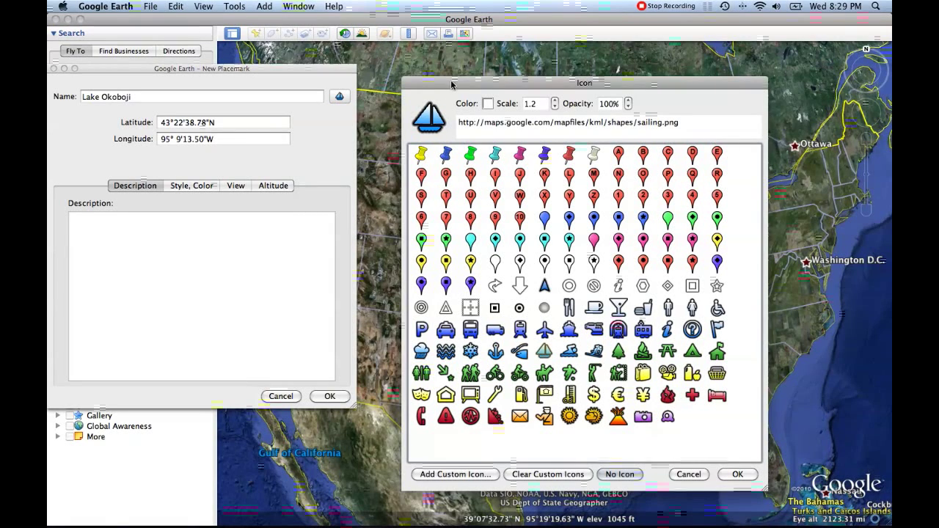
{"action": "left_click_drag", "start_coordinate": [455, 85], "coordinate": [685, 127]}
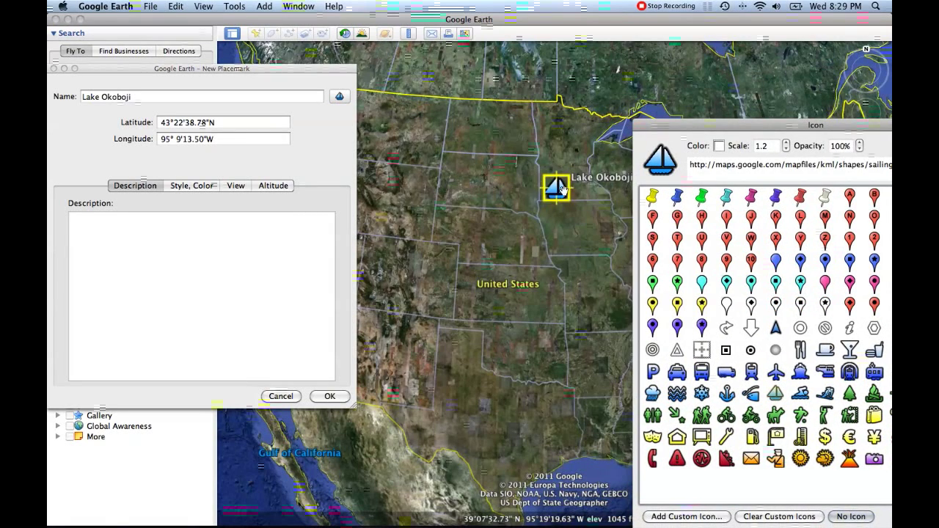
{"action": "left_click_drag", "start_coordinate": [682, 129], "coordinate": [553, 98]}
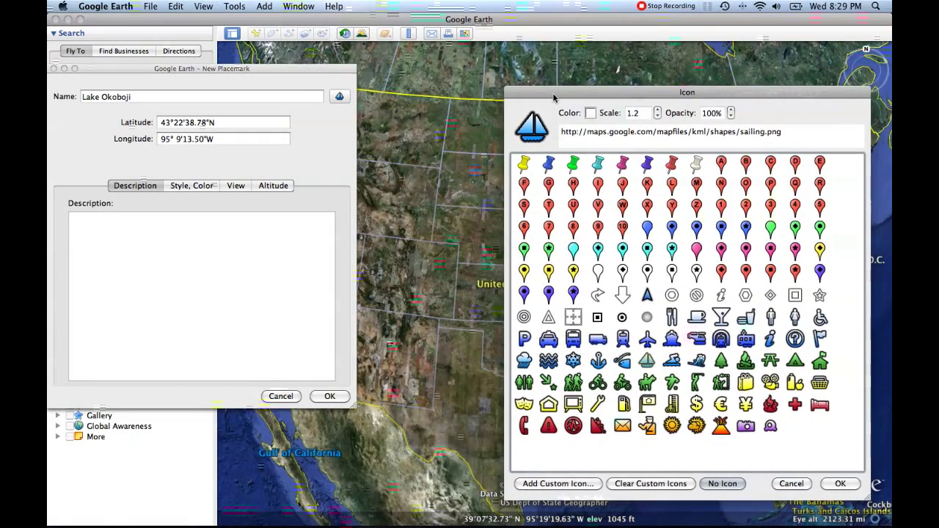
- Set the sailboat icon's color to red and its scale to 2.0, and check it on the map
{"action": "left_click", "coordinate": [591, 114]}
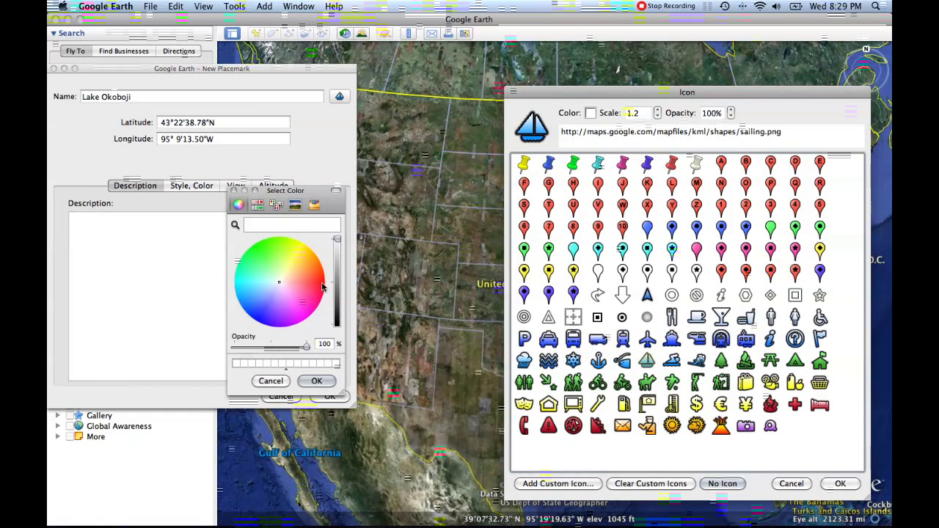
{"action": "left_click", "coordinate": [322, 284]}
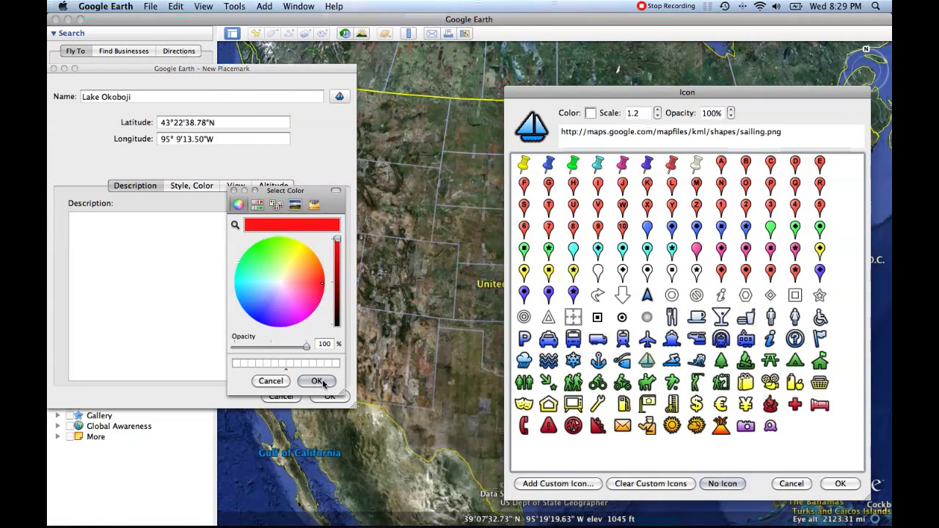
{"action": "left_click", "coordinate": [320, 382]}
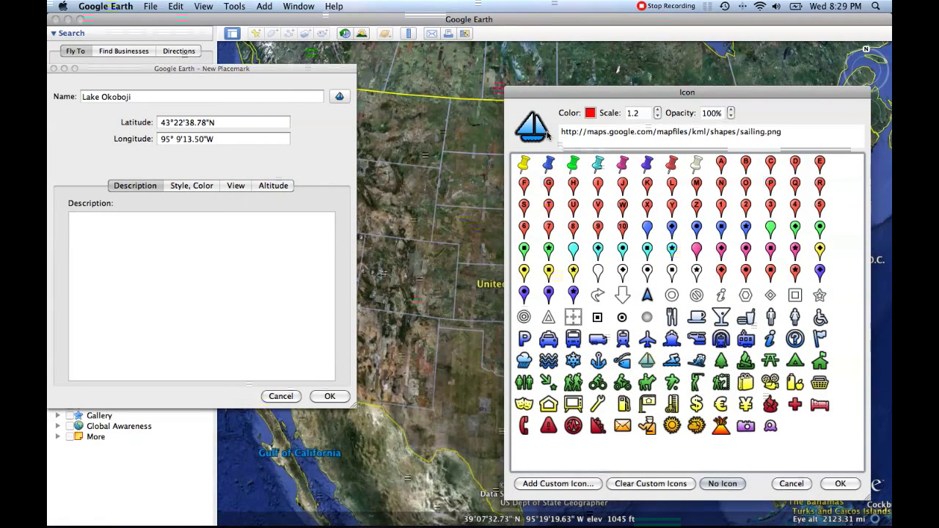
{"action": "left_click_drag", "start_coordinate": [606, 92], "coordinate": [626, 98]}
{"action": "double_click", "coordinate": [623, 118]}
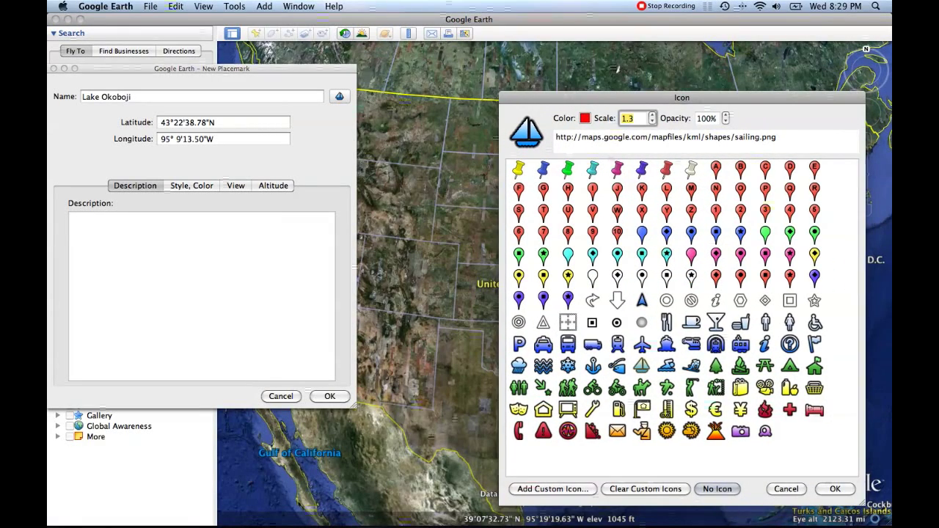
{"action": "left_click", "coordinate": [652, 115]}
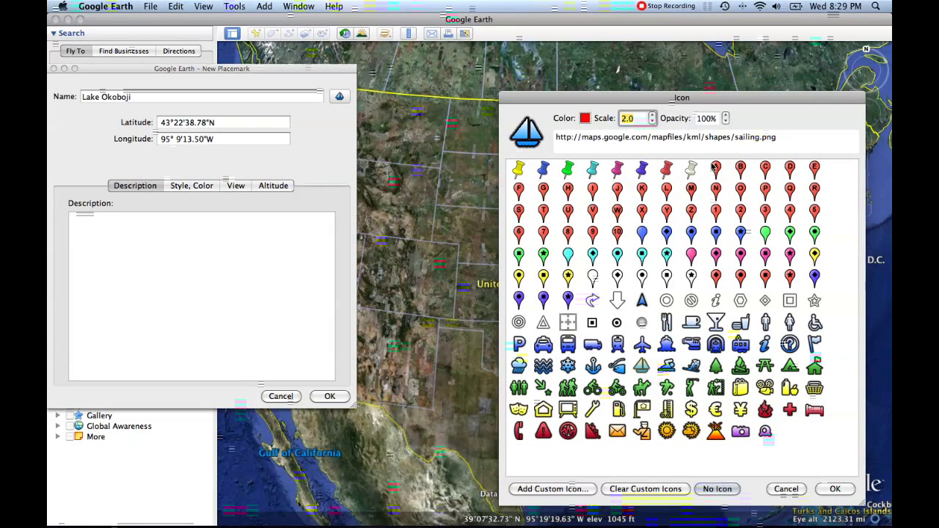
{"action": "left_click_drag", "start_coordinate": [700, 103], "coordinate": [660, 229]}
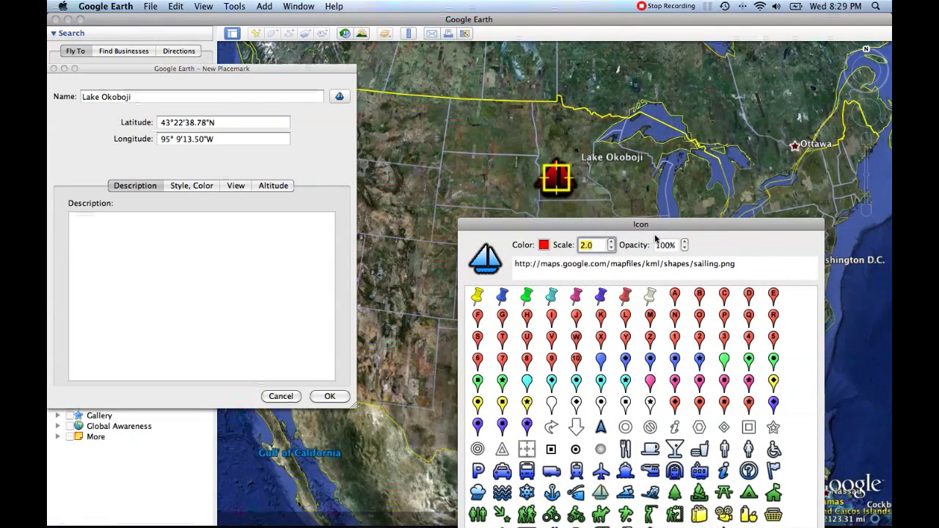
- Try a 50% opacity on the sailboat icon and restore its opacity to 100%
{"action": "left_click", "coordinate": [685, 249]}
{"action": "left_click", "coordinate": [685, 248]}
{"action": "left_click", "coordinate": [684, 248]}
{"action": "left_click", "coordinate": [685, 248]}
{"action": "left_click", "coordinate": [684, 249]}
{"action": "left_click", "coordinate": [685, 249]}
{"action": "type", "text": "50"}
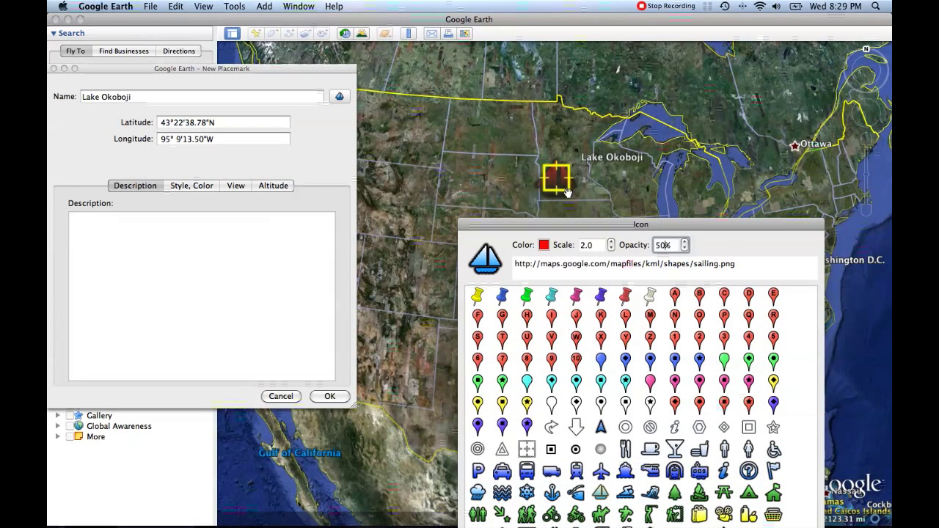
{"action": "double_click", "coordinate": [661, 245]}
{"action": "type", "text": "100%"}
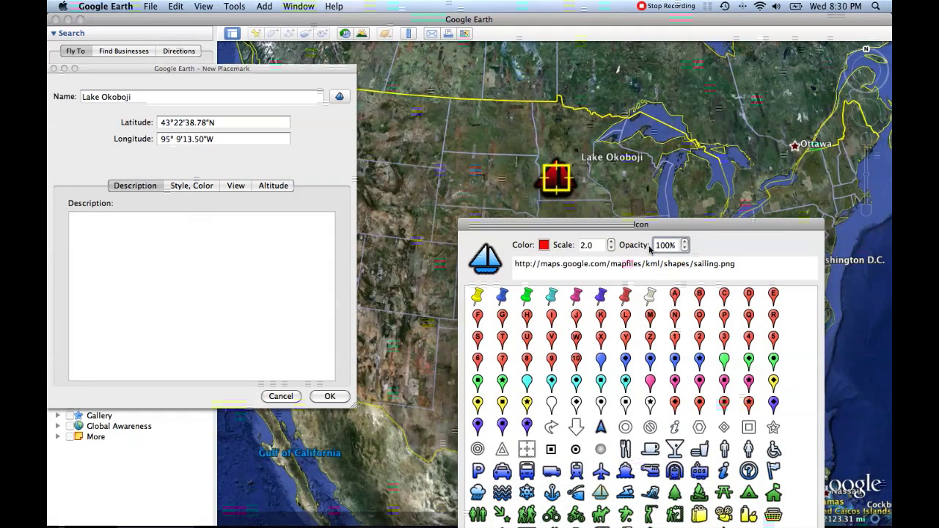
- Try the placemark without any icon and check the map with only its label
{"action": "left_click_drag", "start_coordinate": [614, 226], "coordinate": [634, 101]}
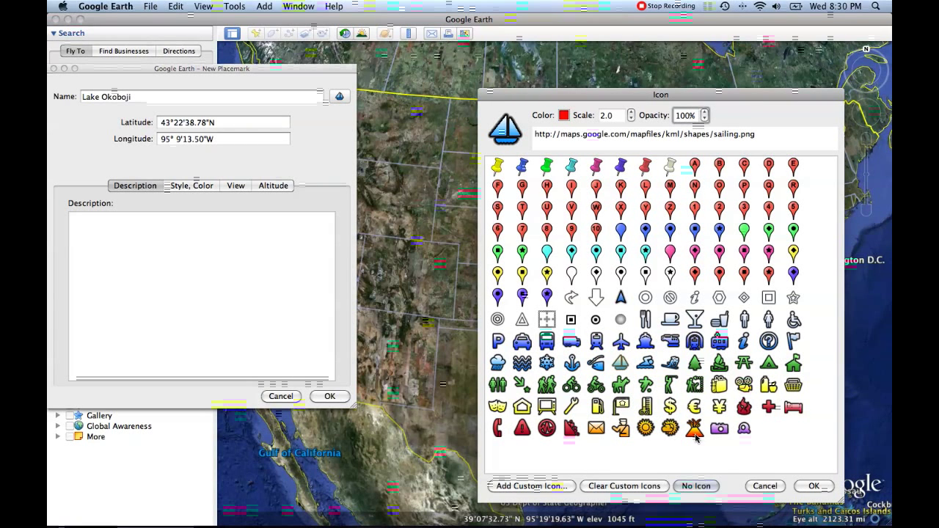
{"action": "left_click", "coordinate": [707, 486]}
{"action": "left_click_drag", "start_coordinate": [555, 95], "coordinate": [589, 288]}
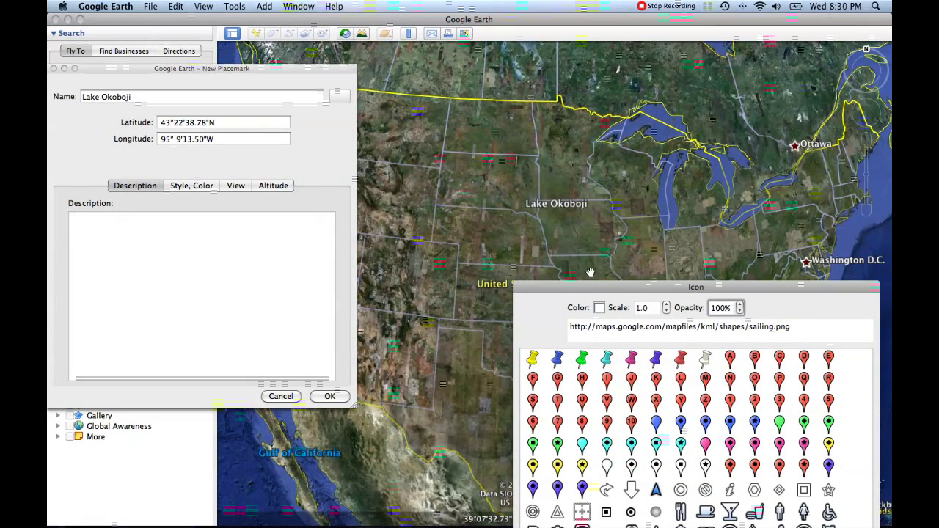
{"action": "left_click_drag", "start_coordinate": [589, 287], "coordinate": [559, 91]}
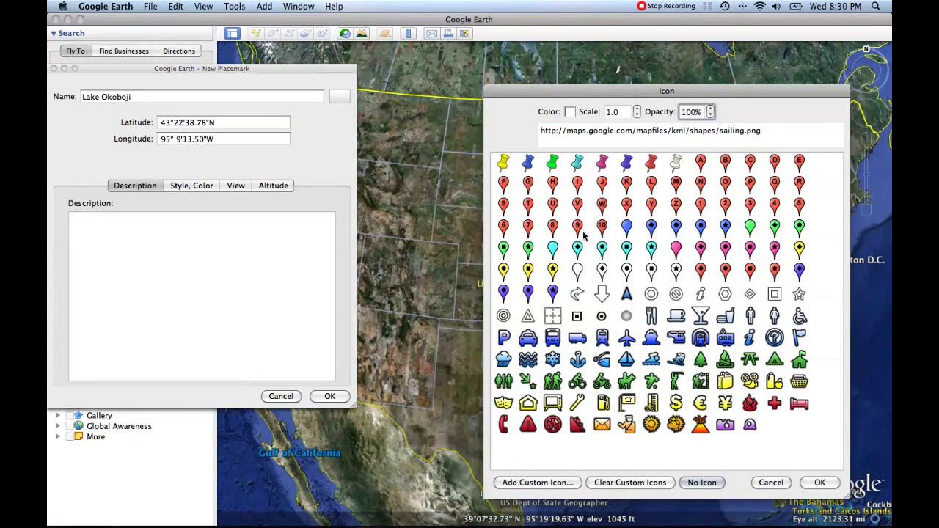
- Give the placemark the sailboat icon again in red at a scale of 2.0, and check it on the map
{"action": "left_click", "coordinate": [628, 360]}
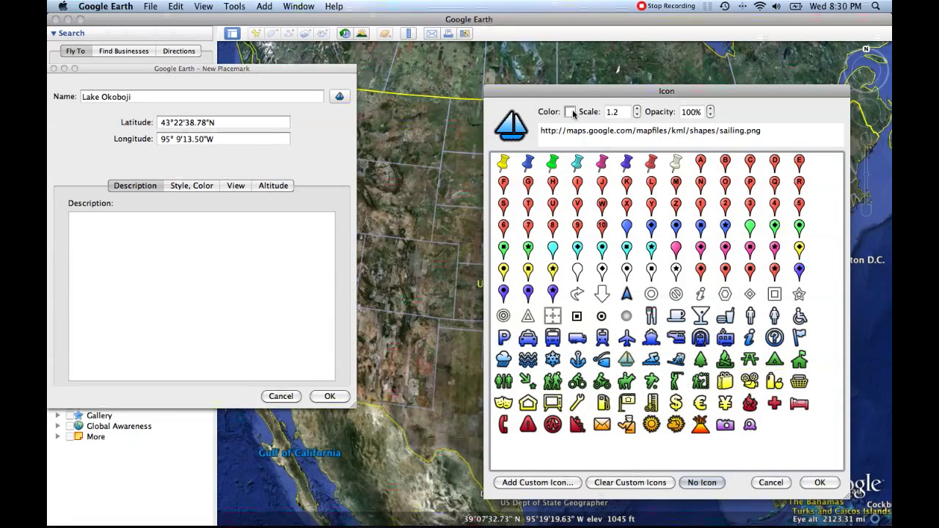
{"action": "left_click", "coordinate": [573, 115]}
{"action": "left_click", "coordinate": [323, 282]}
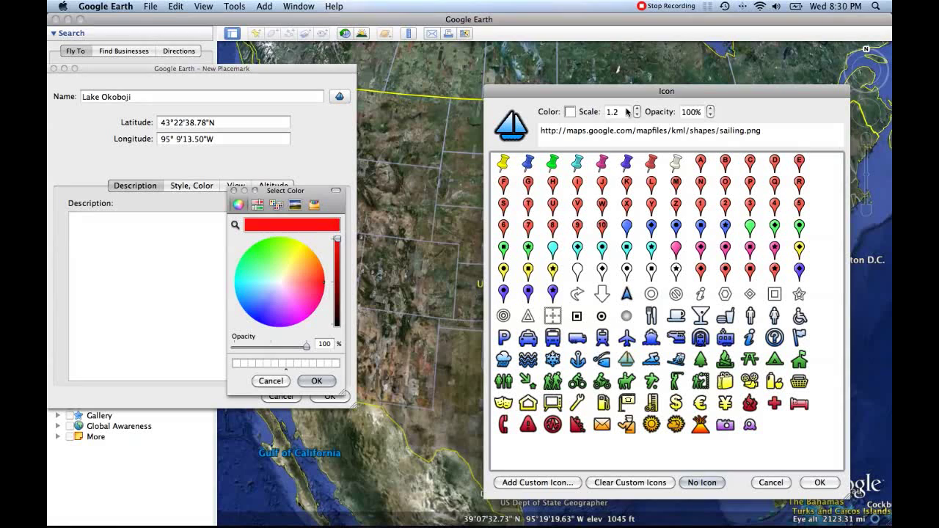
{"action": "left_click", "coordinate": [316, 381]}
{"action": "left_click", "coordinate": [637, 109]}
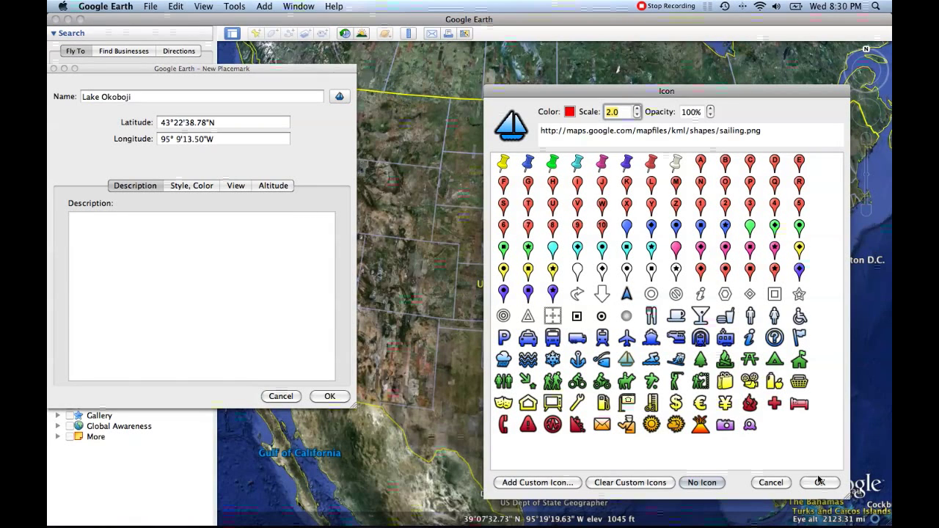
{"action": "left_click_drag", "start_coordinate": [608, 93], "coordinate": [661, 249]}
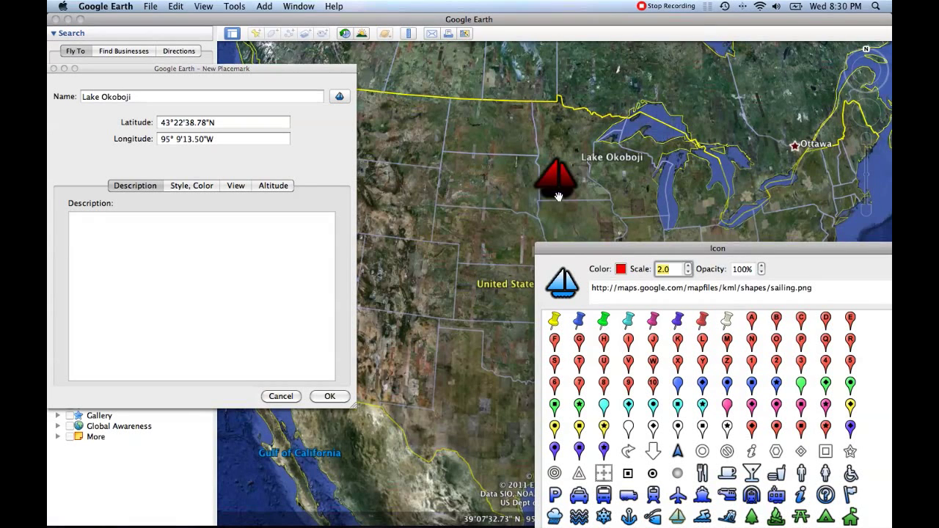
{"action": "left_click_drag", "start_coordinate": [572, 249], "coordinate": [535, 231]}
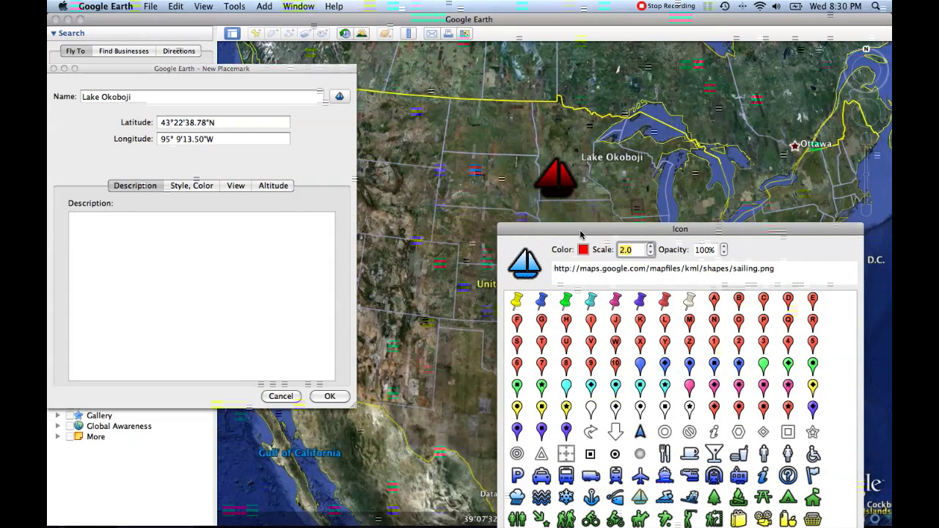
- Reduce the sailboat icon's scale to 0.9 and accept the icon settings
{"action": "left_click", "coordinate": [651, 253]}
{"action": "left_click", "coordinate": [651, 254]}
{"action": "left_click", "coordinate": [651, 253]}
{"action": "left_click", "coordinate": [651, 254]}
{"action": "left_click", "coordinate": [651, 253]}
{"action": "left_click", "coordinate": [651, 254]}
{"action": "left_click_drag", "start_coordinate": [640, 236], "coordinate": [614, 109]}
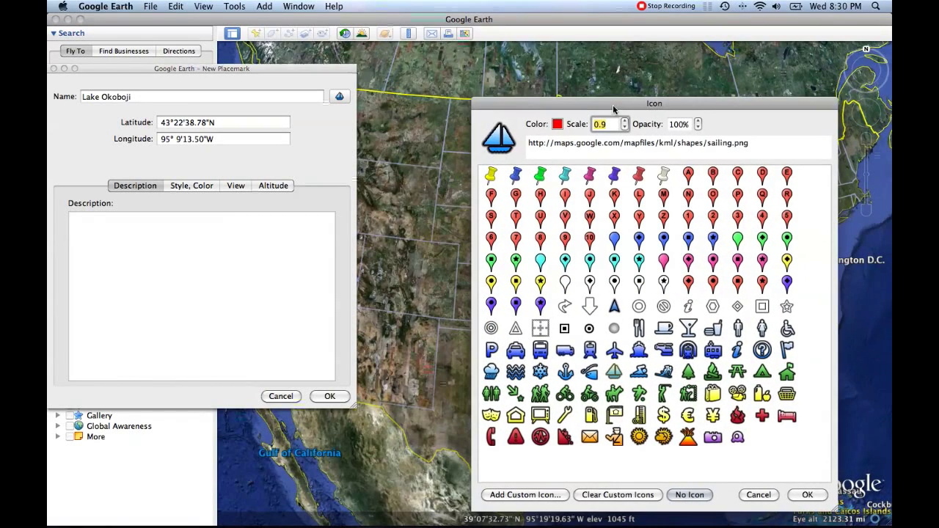
{"action": "left_click", "coordinate": [807, 495]}
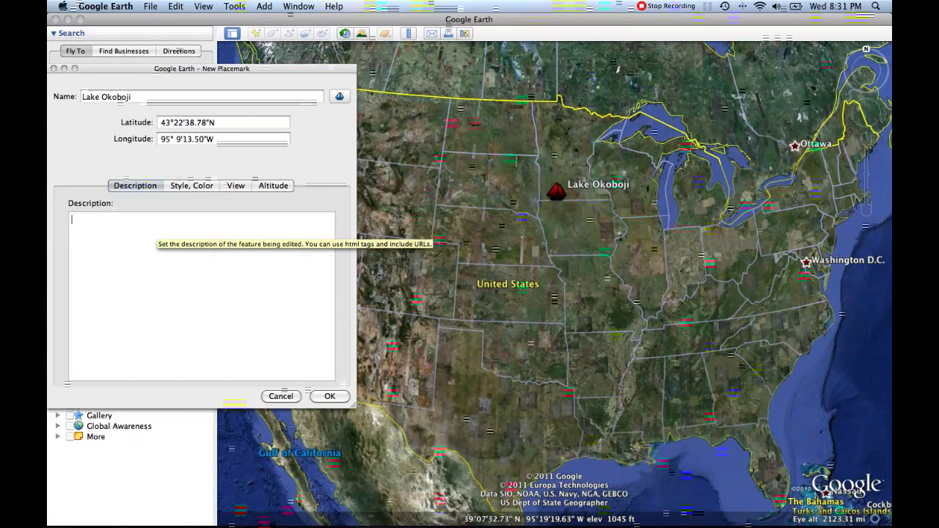
- Enter the description "This is a lake where I like to wakeboard.", review the placemark's remaining settings and save it
{"action": "type", "text": "his is a lake where I like to wakeboard."}
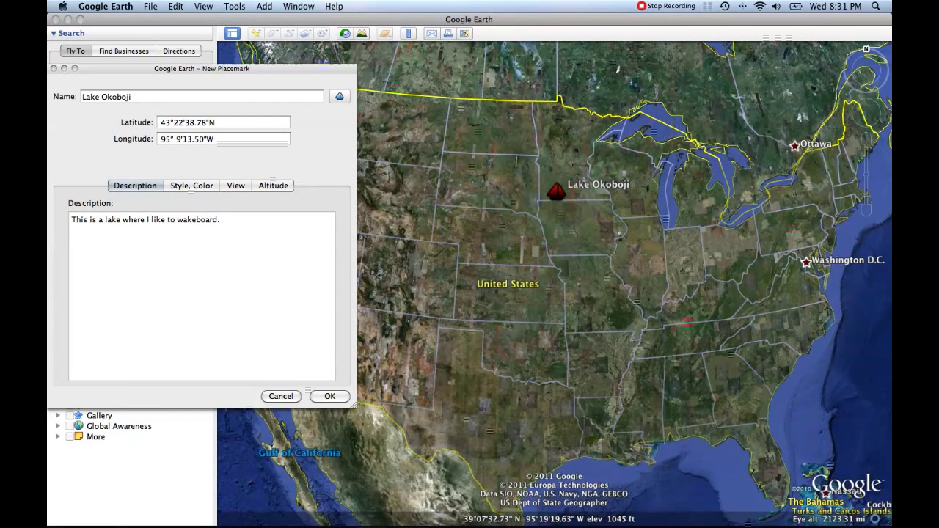
{"action": "left_click", "coordinate": [194, 188]}
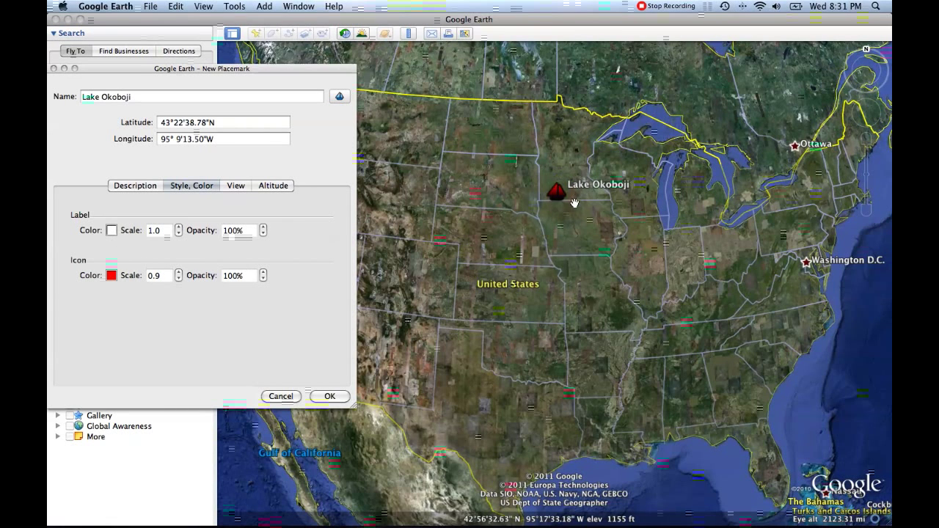
{"action": "left_click", "coordinate": [236, 187]}
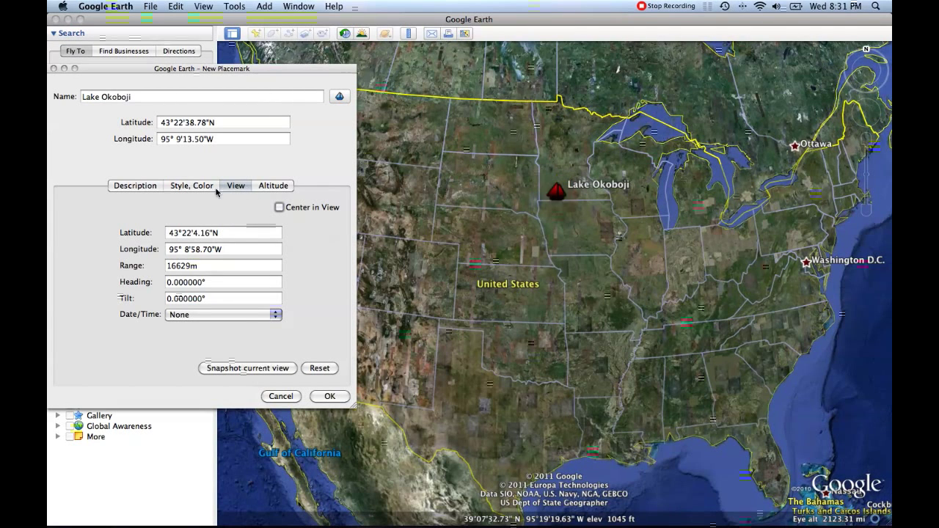
{"action": "left_click", "coordinate": [261, 188]}
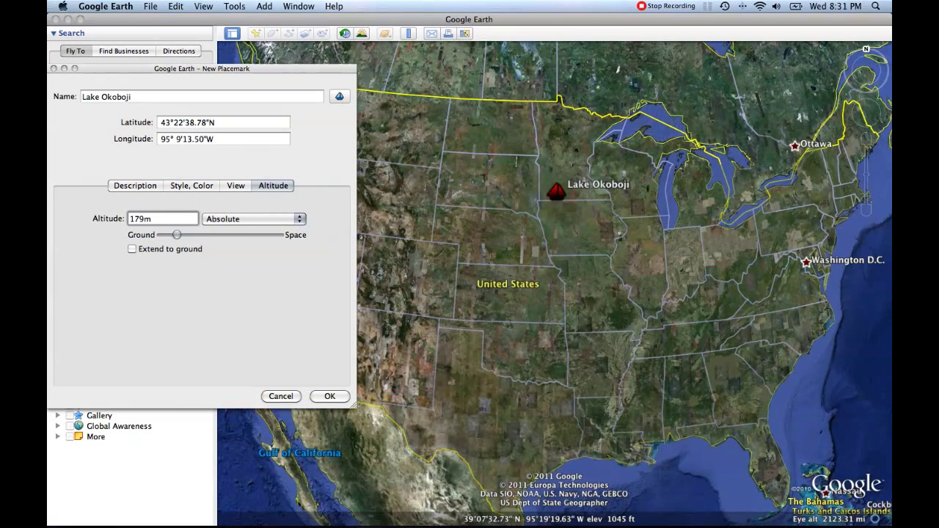
{"action": "left_click", "coordinate": [150, 187]}
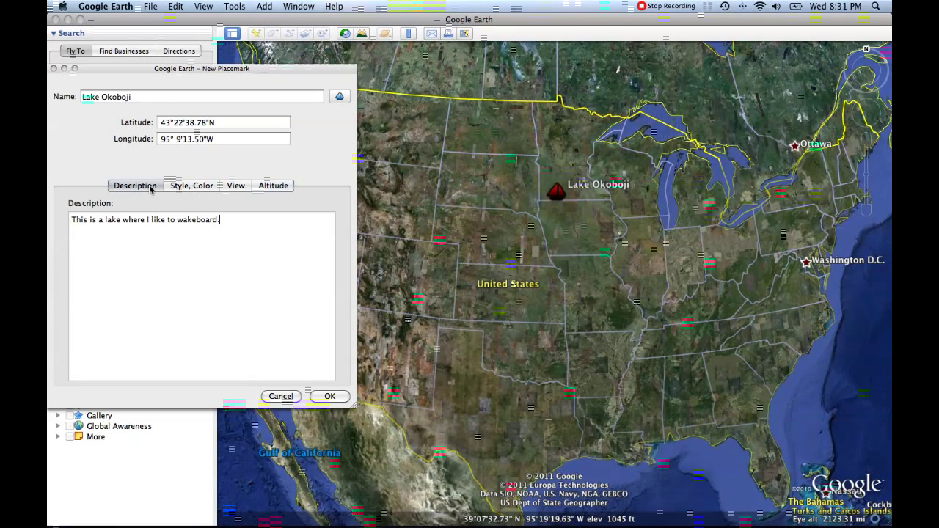
{"action": "left_click", "coordinate": [328, 396]}
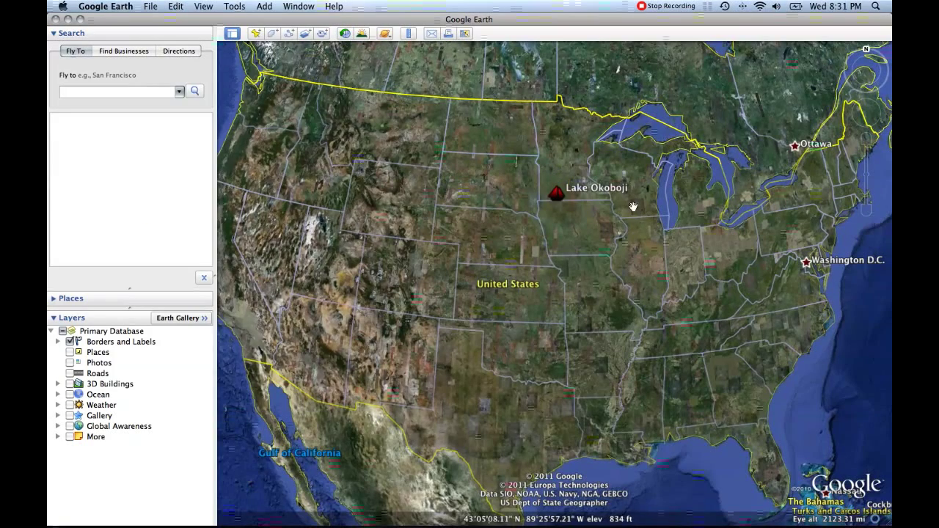
- Examine the saved Lake Okoboji placemark up close on the lake and at the scale of the United States
{"action": "scroll", "coordinate": [557, 197], "scroll_direction": "down", "scroll_amount": 5}
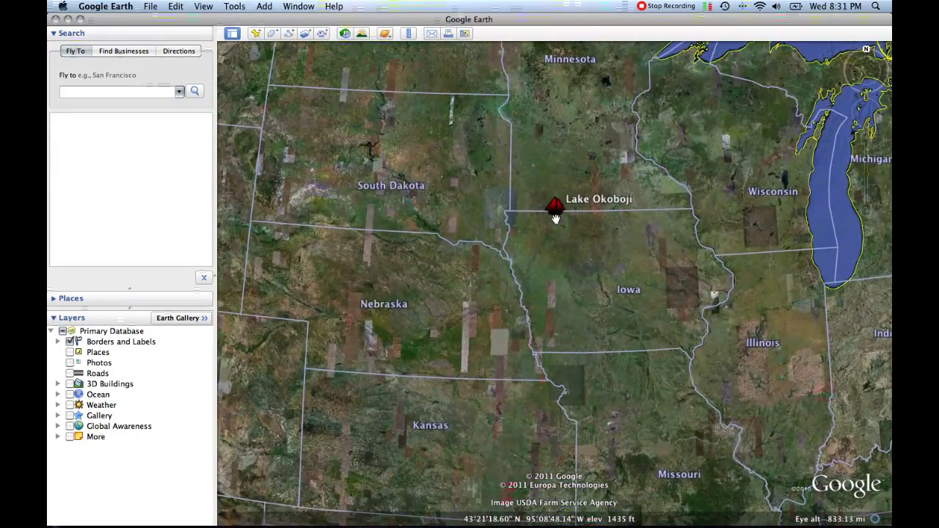
{"action": "scroll", "coordinate": [517, 191], "scroll_direction": "down", "scroll_amount": 5}
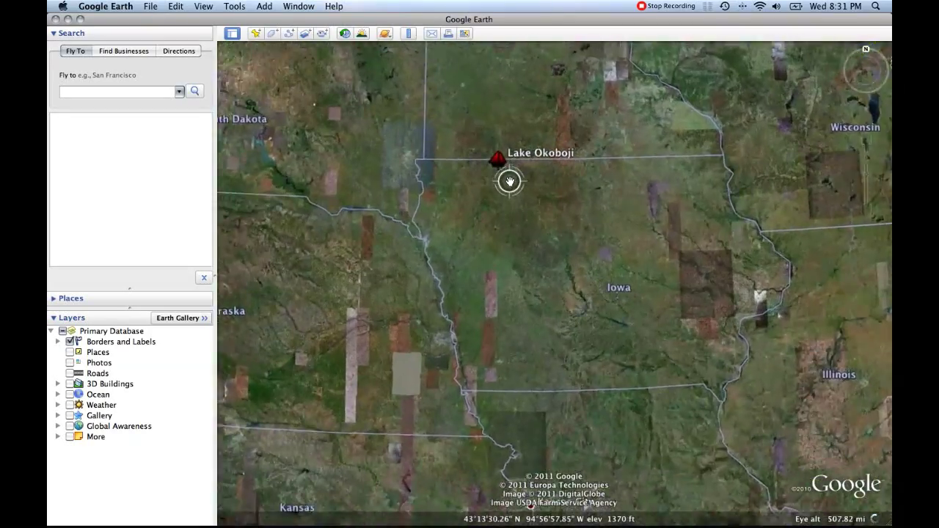
{"action": "scroll", "coordinate": [496, 157], "scroll_direction": "down", "scroll_amount": 3}
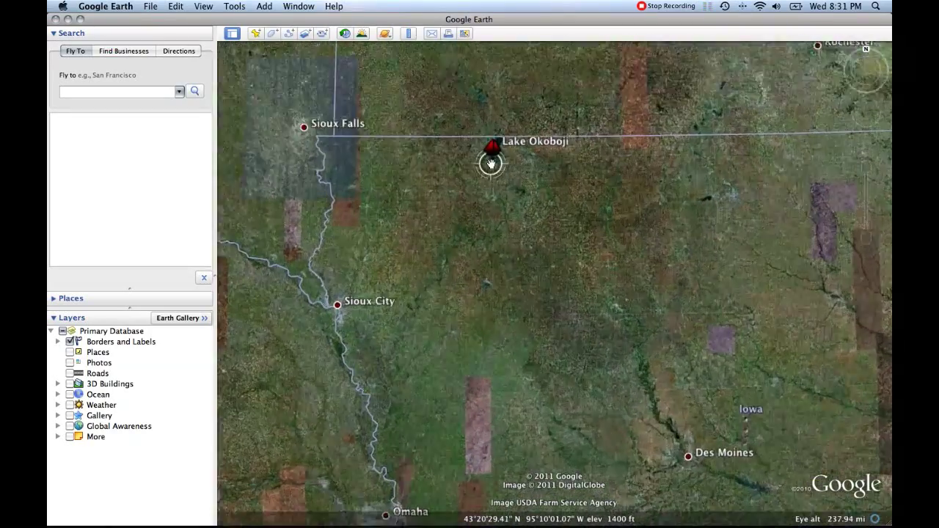
{"action": "scroll", "coordinate": [496, 153], "scroll_direction": "down", "scroll_amount": 5}
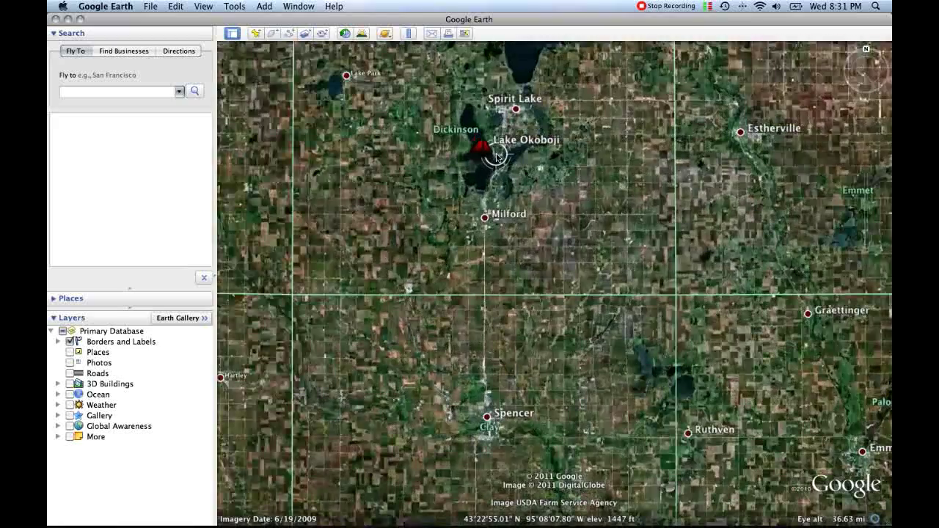
{"action": "scroll", "coordinate": [462, 166], "scroll_direction": "down", "scroll_amount": 3}
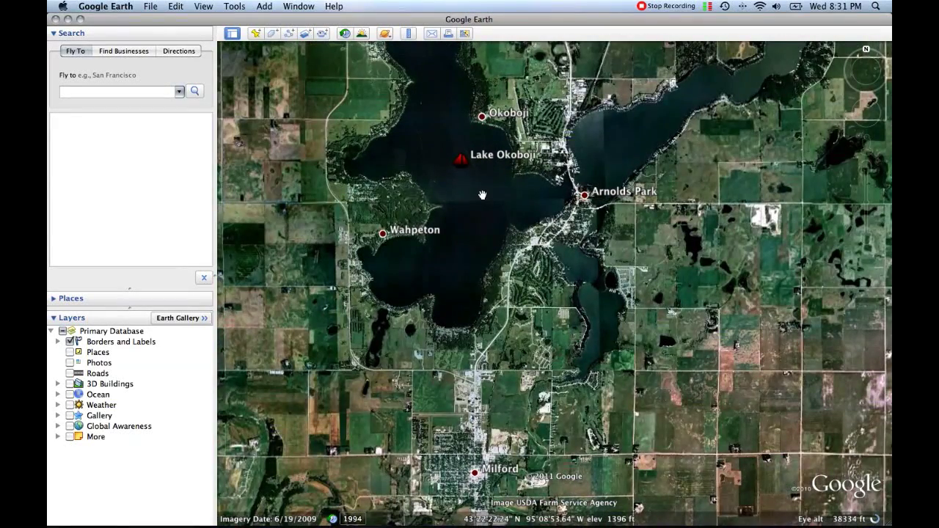
{"action": "scroll", "coordinate": [482, 195], "scroll_direction": "up", "scroll_amount": 5}
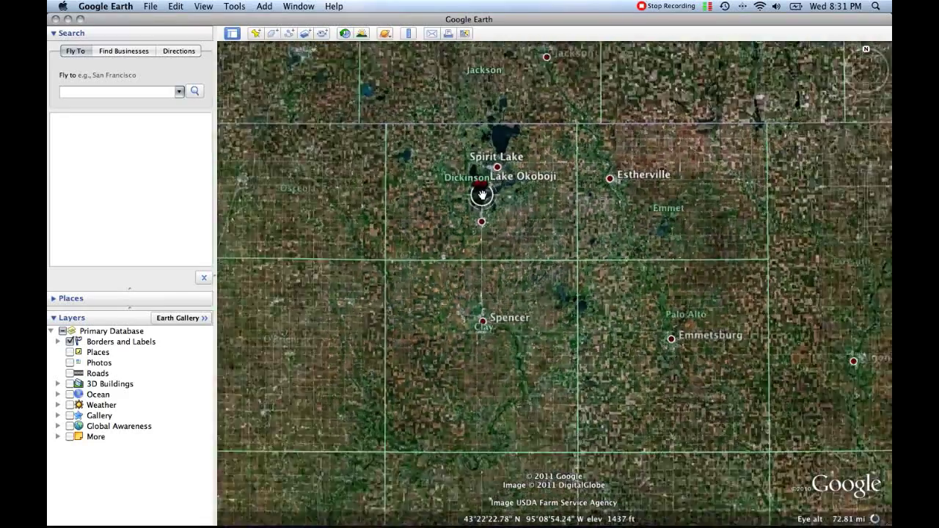
{"action": "scroll", "coordinate": [483, 194], "scroll_direction": "up", "scroll_amount": 5}
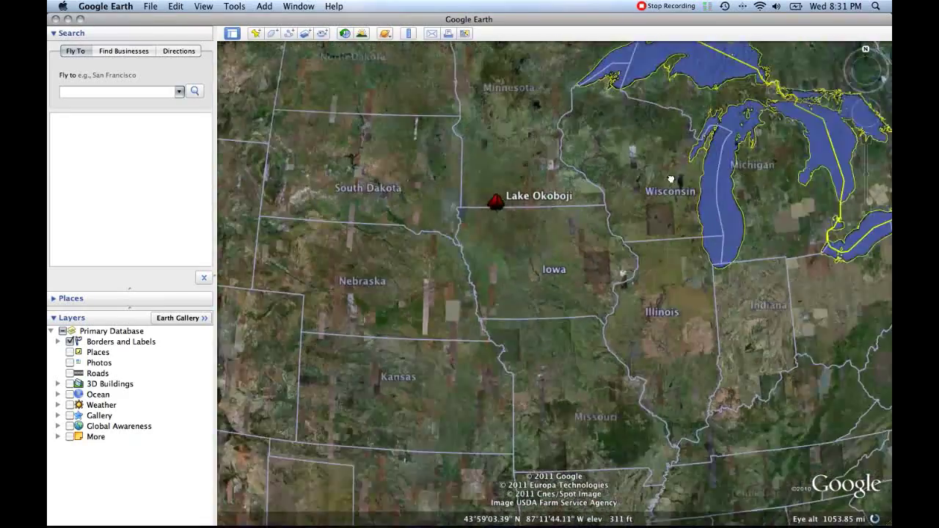
{"action": "left_click_drag", "start_coordinate": [671, 179], "coordinate": [549, 180]}
{"action": "scroll", "coordinate": [786, 227], "scroll_direction": "up", "scroll_amount": 5}
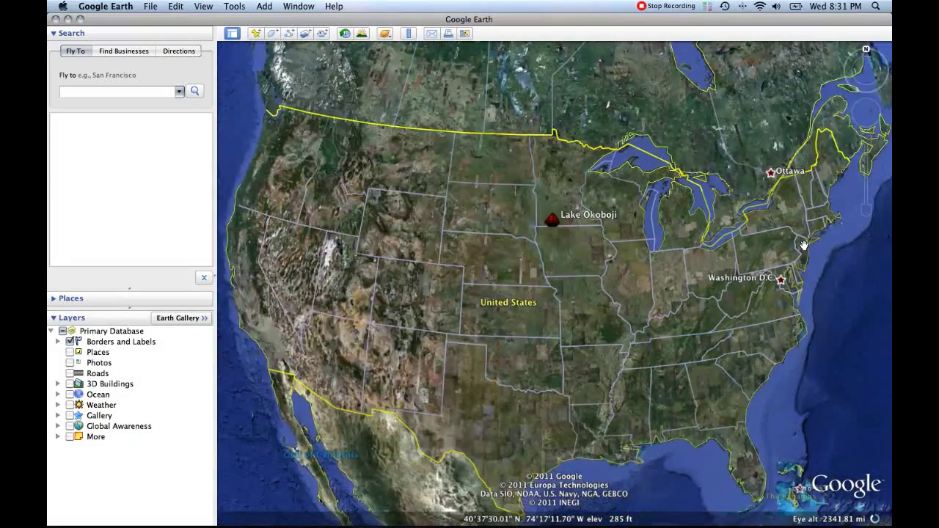
{"action": "left_click_drag", "start_coordinate": [804, 246], "coordinate": [604, 228]}
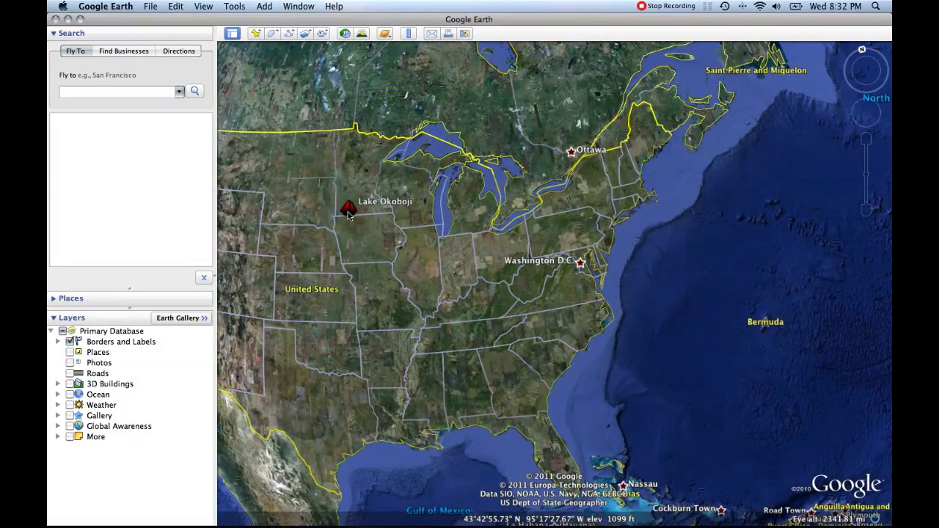
- Fly to the Lake Okoboji placemark to read its description balloon, and find its entry among the saved places
{"action": "left_click", "coordinate": [349, 210]}
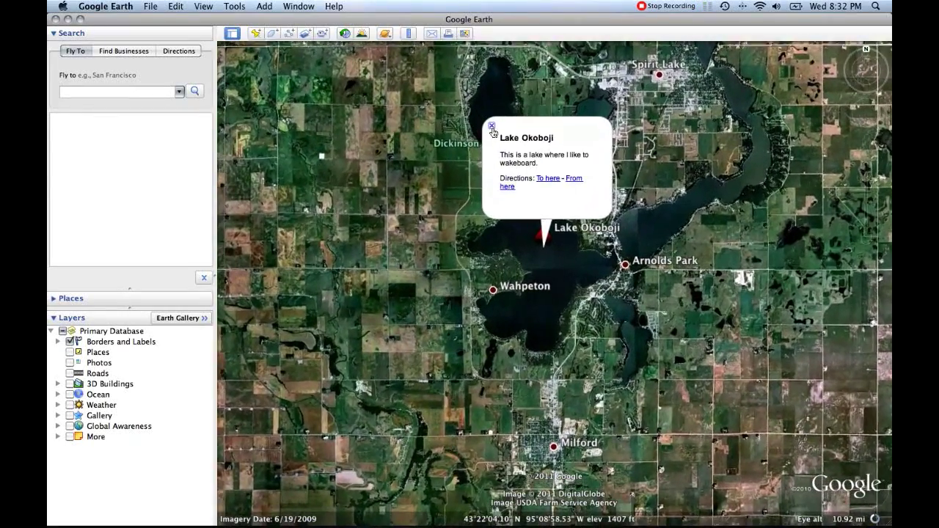
{"action": "left_click", "coordinate": [490, 129]}
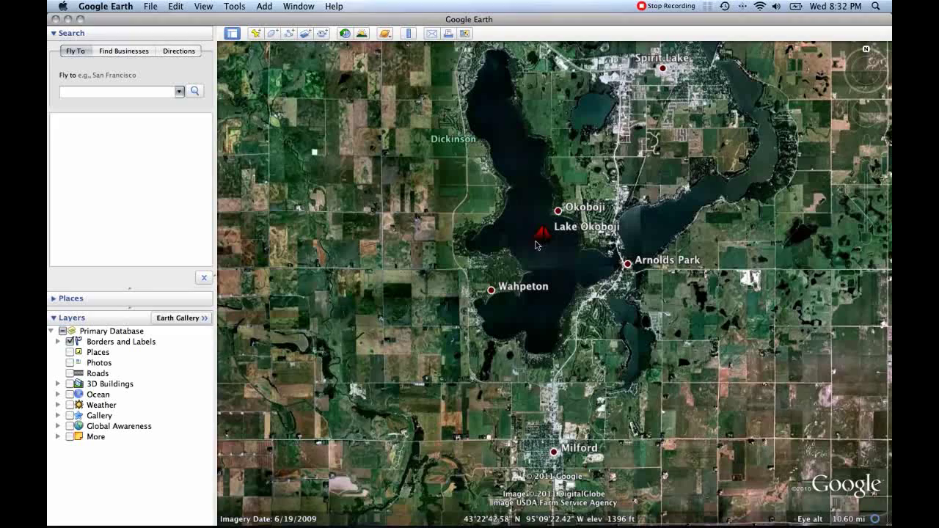
{"action": "left_click", "coordinate": [53, 35]}
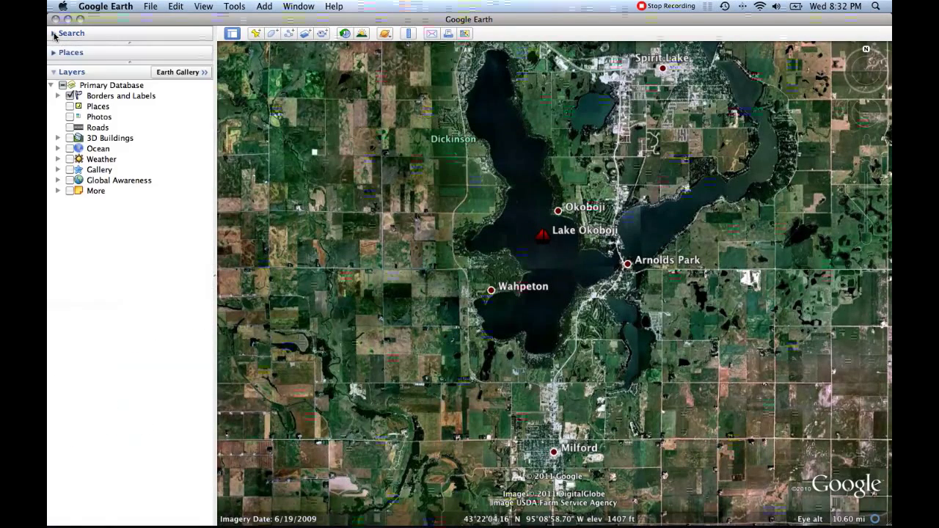
{"action": "left_click", "coordinate": [54, 52]}
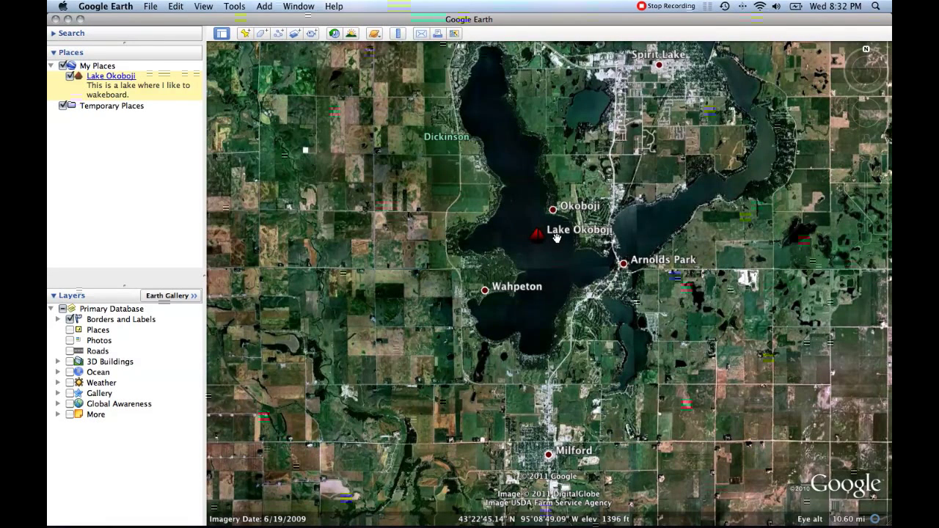
- Examine the placemark and the surrounding lake from above and in a tilted perspective at different distances
{"action": "left_click_drag", "start_coordinate": [562, 256], "coordinate": [555, 184]}
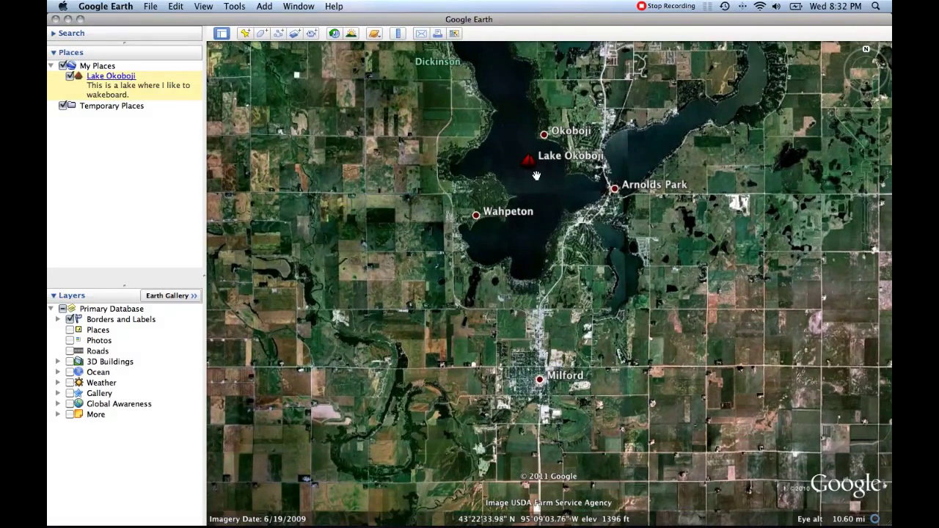
{"action": "double_click", "coordinate": [536, 176]}
{"action": "left_click_drag", "start_coordinate": [535, 183], "coordinate": [623, 250]}
{"action": "scroll", "coordinate": [605, 285], "scroll_direction": "down", "scroll_amount": 2}
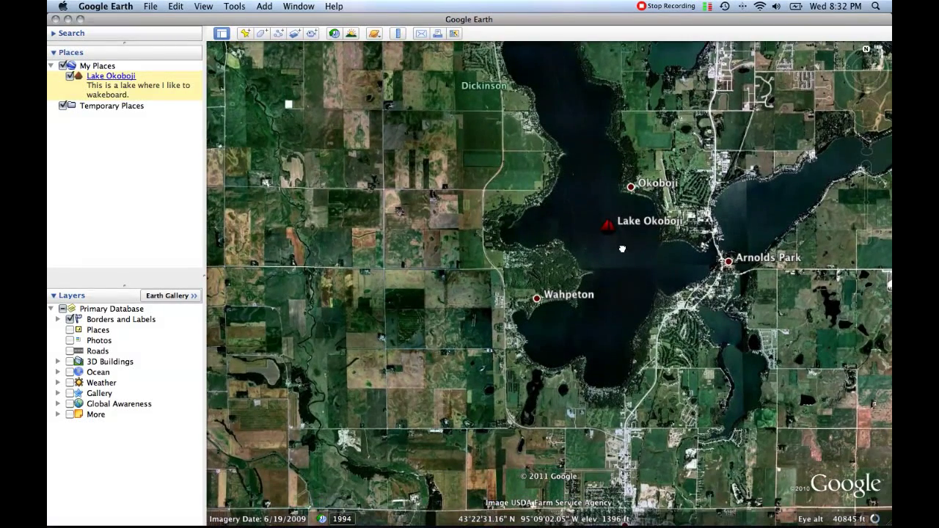
{"action": "left_click_drag", "start_coordinate": [868, 107], "coordinate": [860, 38]}
{"action": "left_click_drag", "start_coordinate": [786, 428], "coordinate": [755, 222]}
{"action": "scroll", "coordinate": [699, 283], "scroll_direction": "up", "scroll_amount": 5}
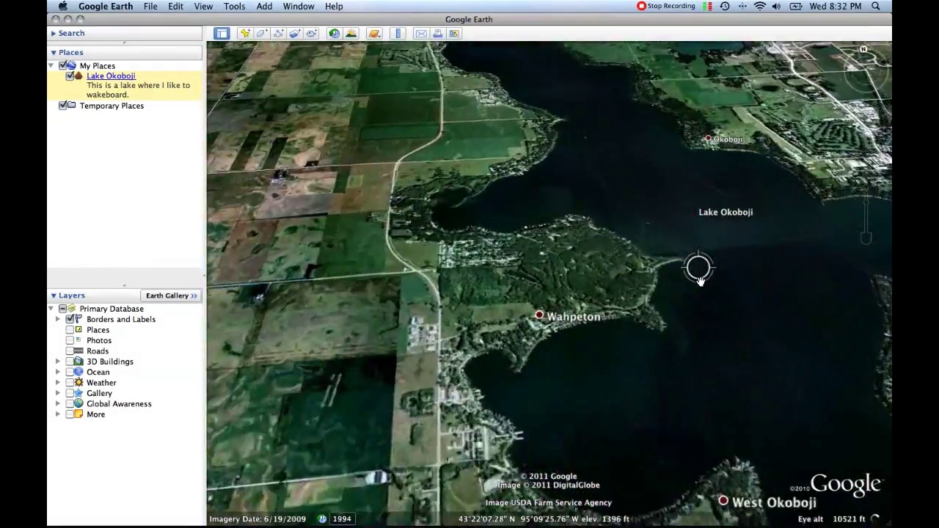
{"action": "scroll", "coordinate": [704, 282], "scroll_direction": "down", "scroll_amount": 3}
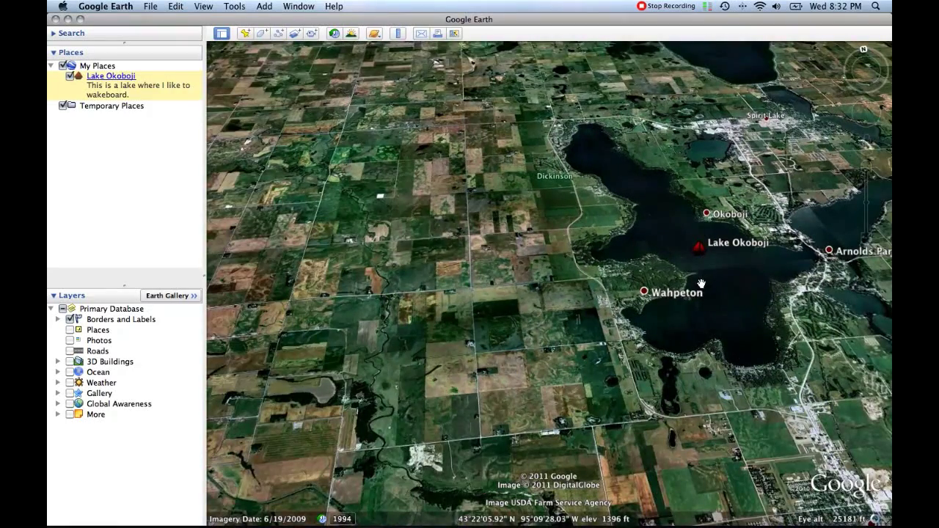
- Turn the view of Lake Okoboji to face south and tilt it until the horizon shows, framing the lake and Spirit Lake
{"action": "scroll", "coordinate": [766, 152], "scroll_direction": "up", "scroll_amount": 5}
{"action": "scroll", "coordinate": [782, 150], "scroll_direction": "down", "scroll_amount": 4}
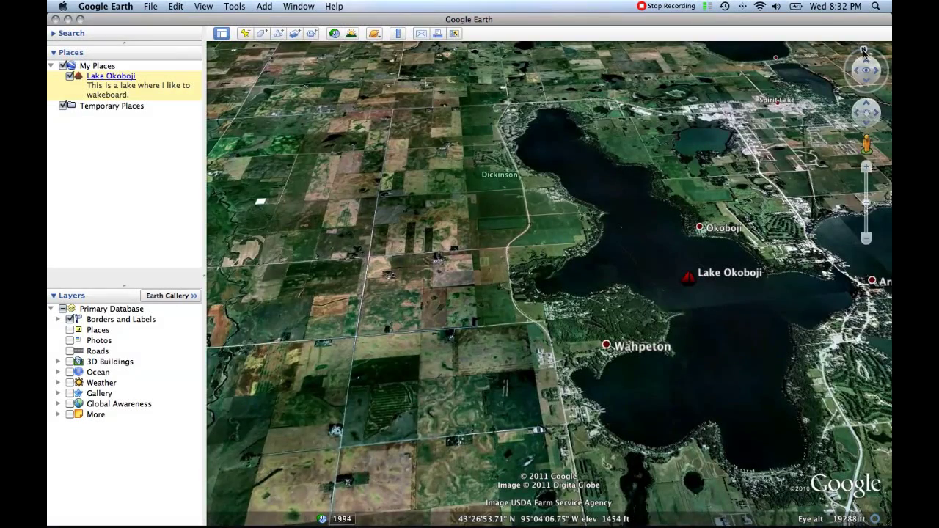
{"action": "left_click_drag", "start_coordinate": [860, 53], "coordinate": [872, 93]}
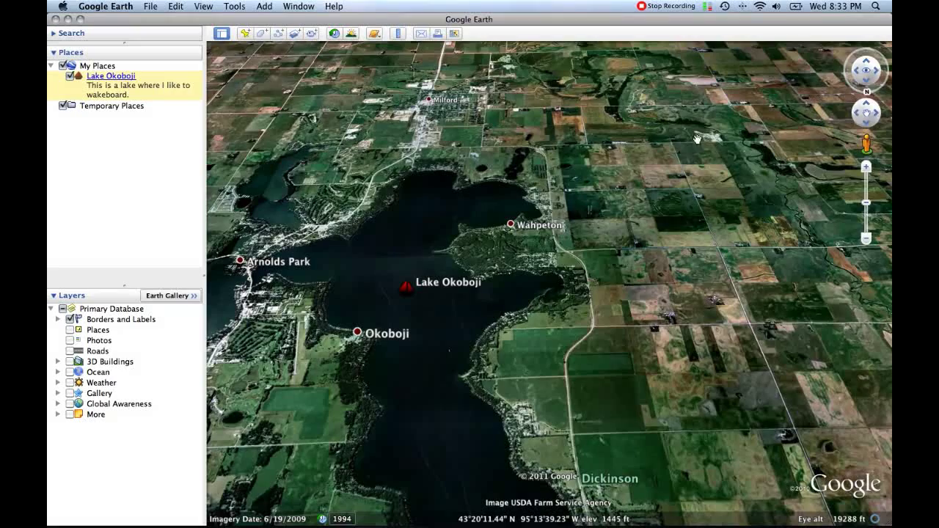
{"action": "left_click_drag", "start_coordinate": [513, 258], "coordinate": [660, 118]}
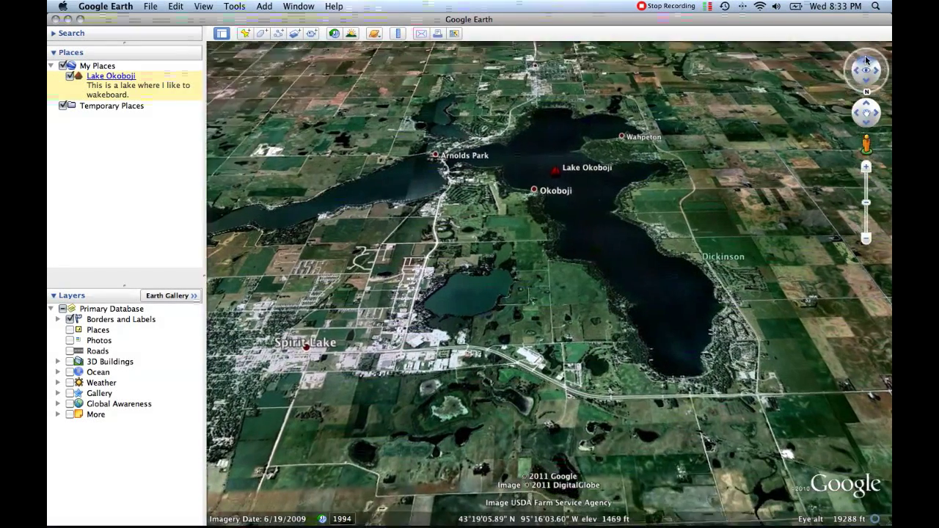
{"action": "left_click_drag", "start_coordinate": [792, 67], "coordinate": [785, 151]}
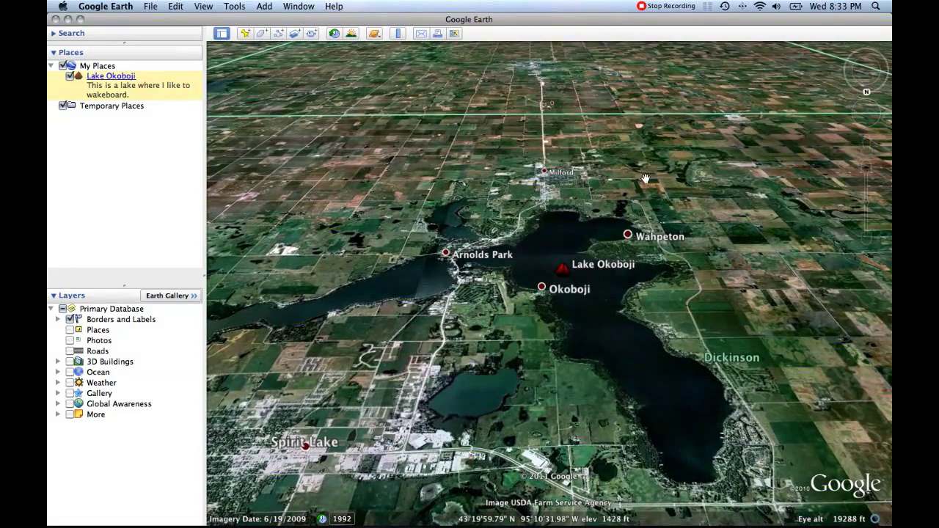
{"action": "left_click", "coordinate": [867, 62]}
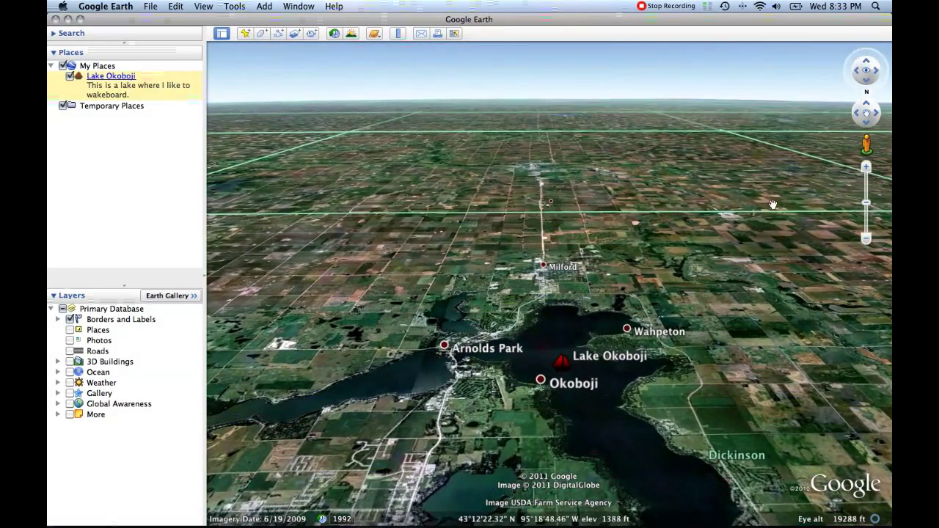
{"action": "left_click_drag", "start_coordinate": [669, 295], "coordinate": [690, 255]}
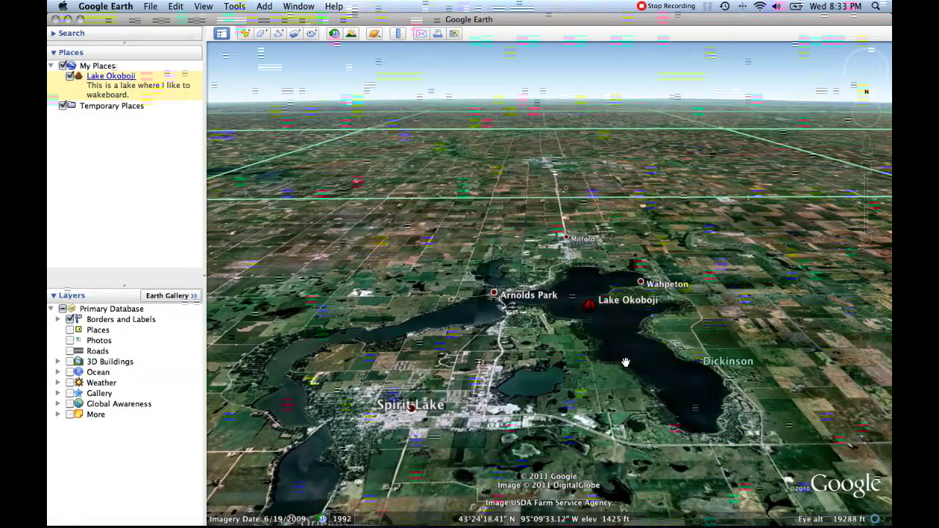
- Store the current tilted, south-facing perspective as the Lake Okoboji placemark's view with Snapshot View
{"action": "right_click", "coordinate": [589, 307]}
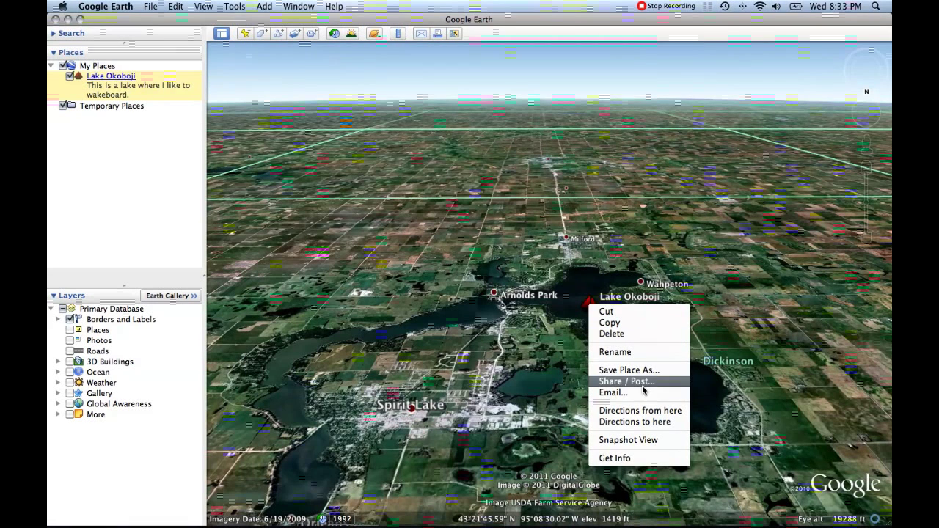
{"action": "left_click", "coordinate": [588, 306]}
{"action": "right_click", "coordinate": [592, 307]}
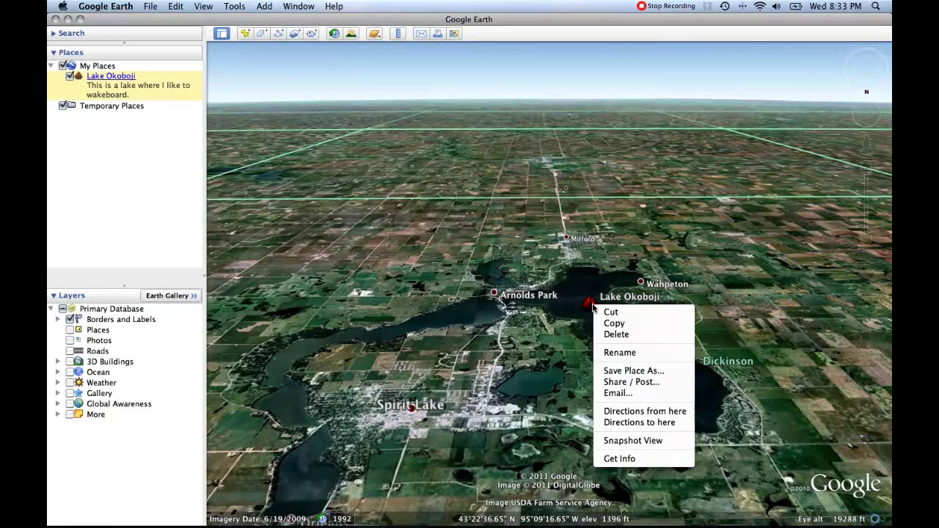
{"action": "left_click", "coordinate": [633, 441]}
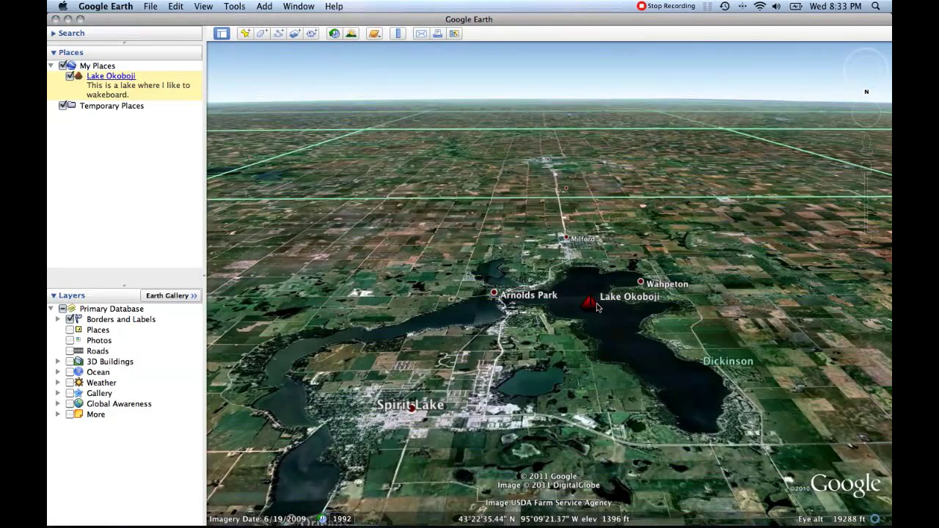
- Navigate away to Bermuda with north up, and fly back to the Lake Okoboji placemark to check its stored view
{"action": "mouse_move", "coordinate": [866, 206]}
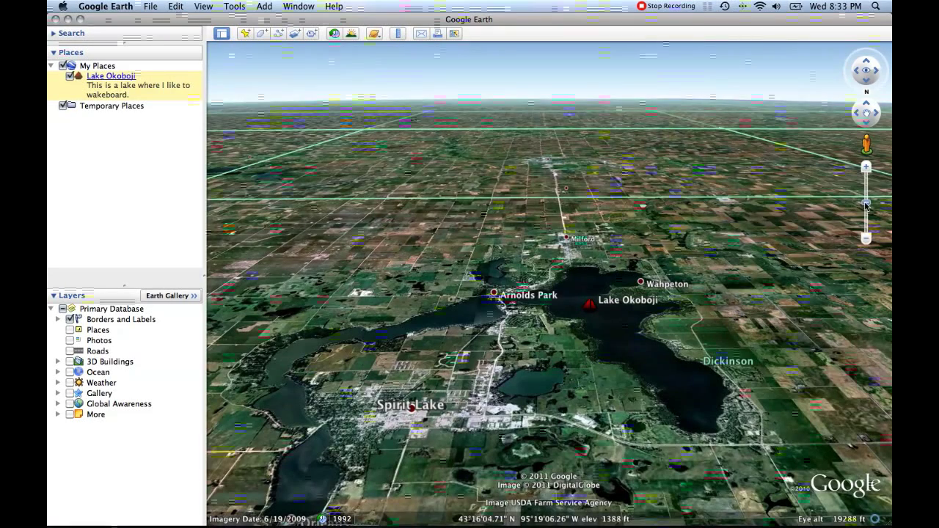
{"action": "left_click_drag", "start_coordinate": [866, 206], "coordinate": [866, 249]}
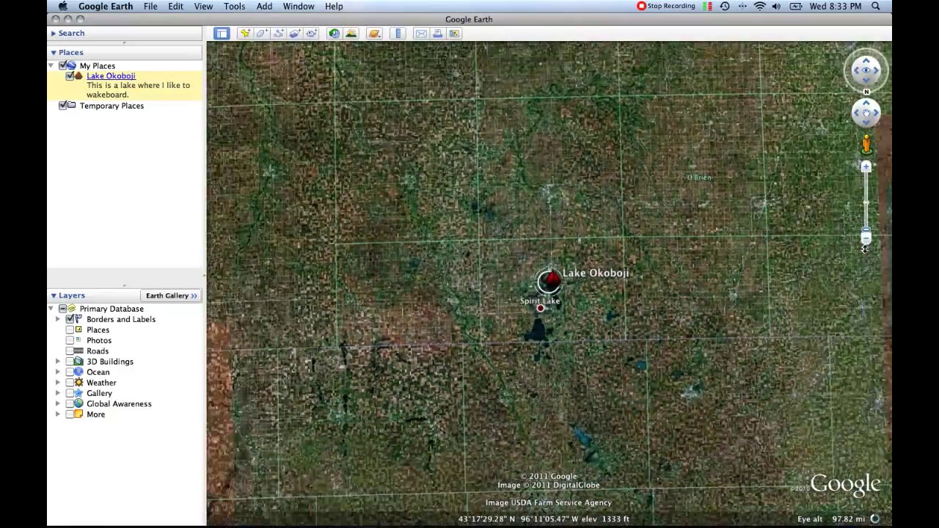
{"action": "left_click_drag", "start_coordinate": [635, 316], "coordinate": [417, 184]}
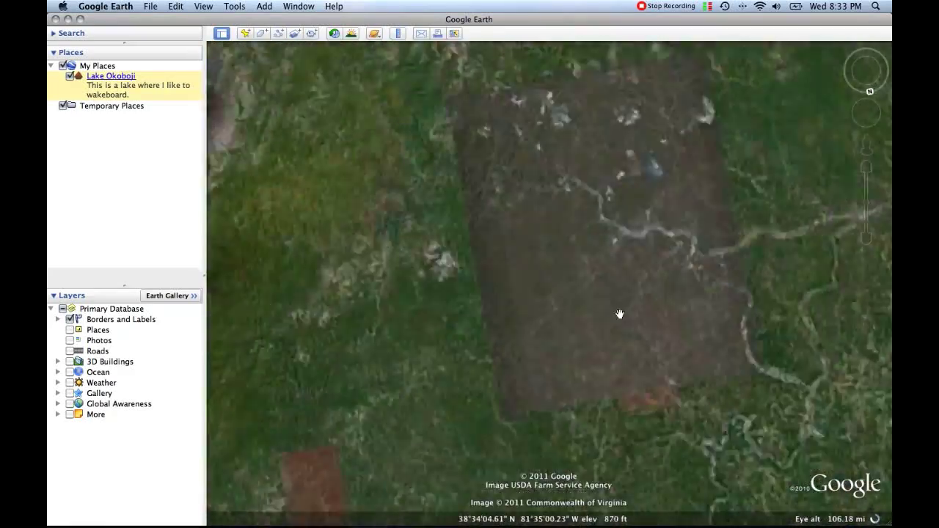
{"action": "scroll", "coordinate": [620, 314], "scroll_direction": "down", "scroll_amount": 10}
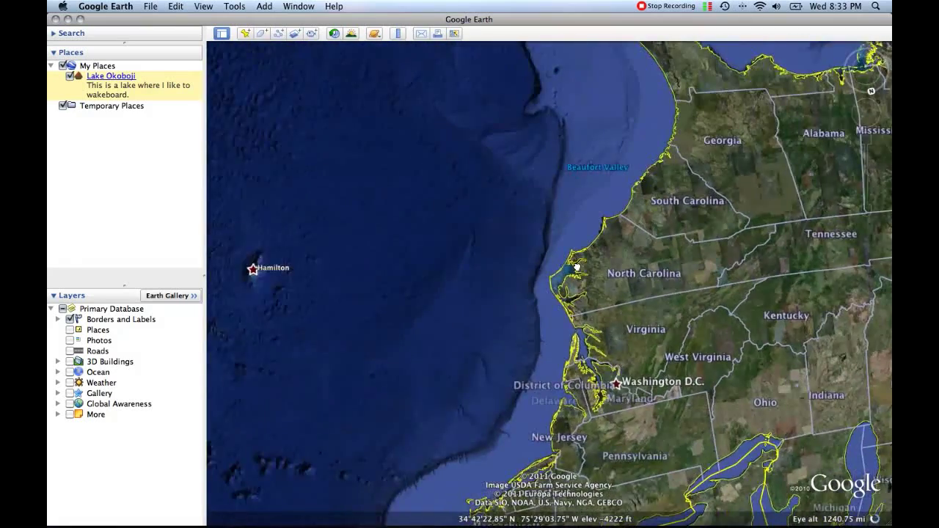
{"action": "left_click_drag", "start_coordinate": [252, 268], "coordinate": [629, 268]}
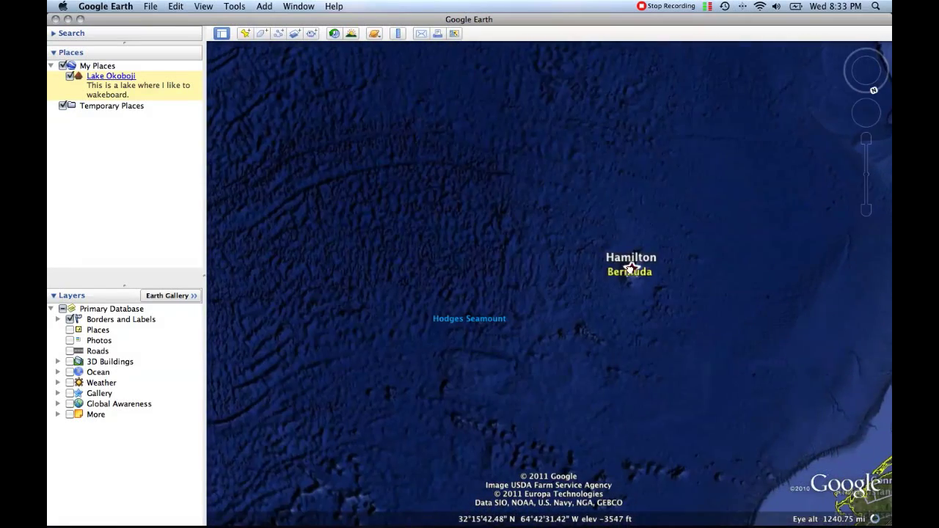
{"action": "scroll", "coordinate": [557, 280], "scroll_direction": "up", "scroll_amount": 5}
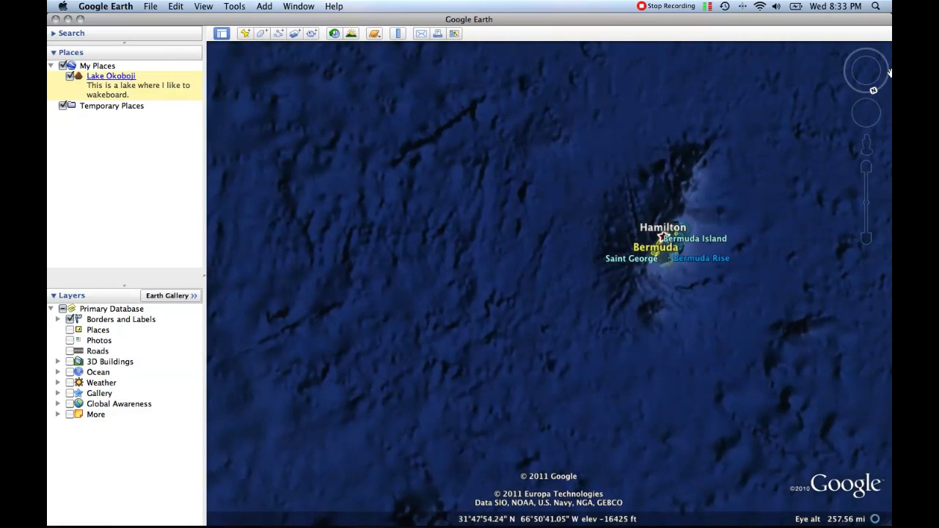
{"action": "left_click_drag", "start_coordinate": [874, 92], "coordinate": [806, 125]}
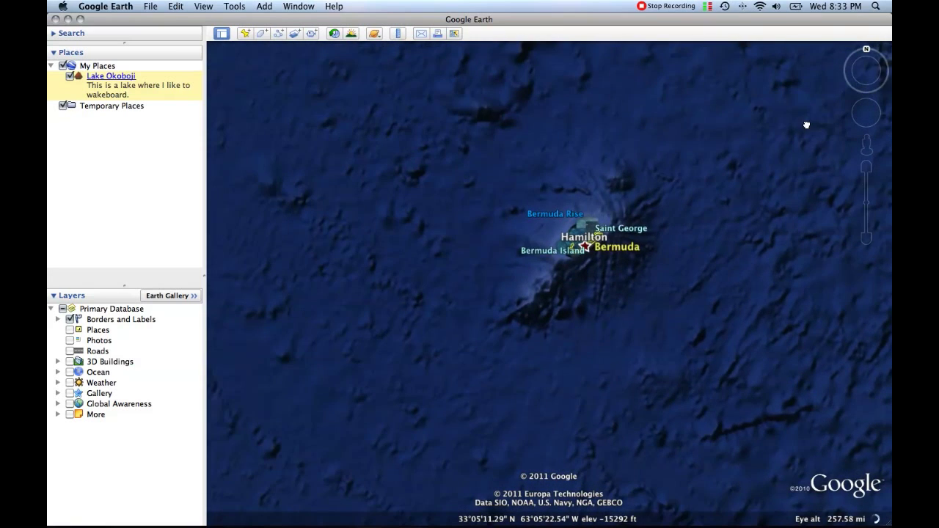
{"action": "double_click", "coordinate": [616, 221]}
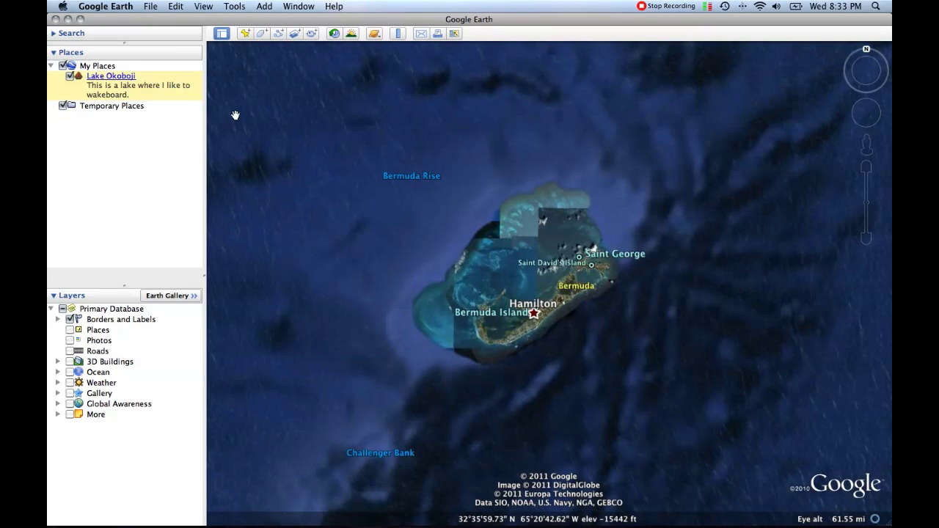
{"action": "double_click", "coordinate": [101, 88]}
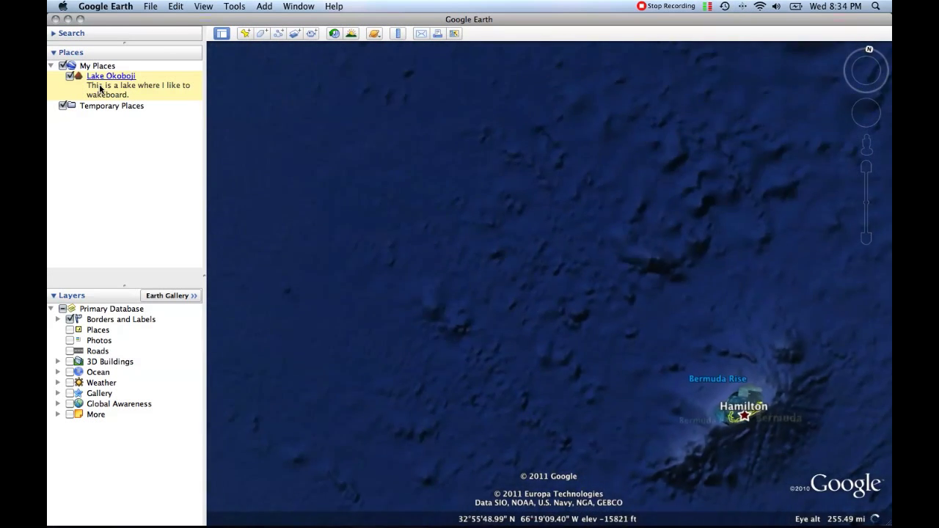